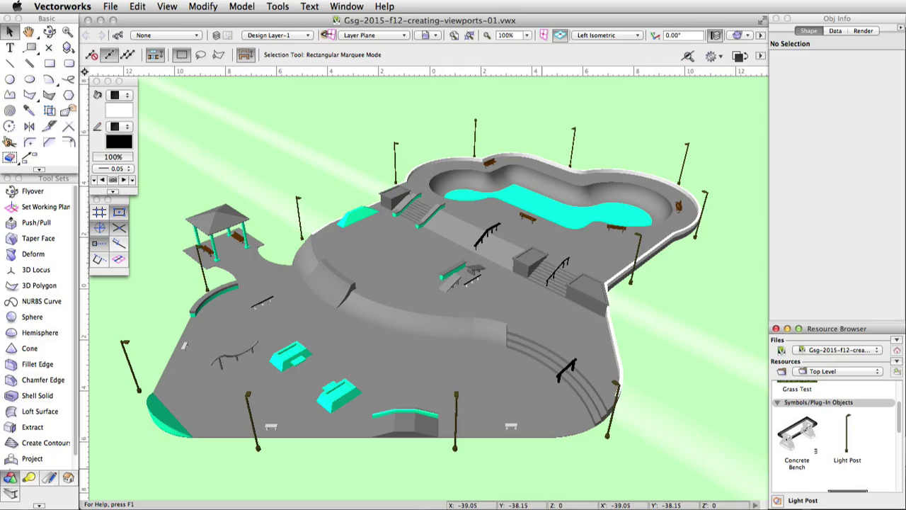
Switch the skate park to Top/Plan view and zoom out so the whole plan fits
left_click(595, 35)
left_click(615, 51)
scroll(378, 273, "down", 3)
middle_click_drag(378, 273, 397, 278)
key("x")
scroll(396, 283, "down", 3)
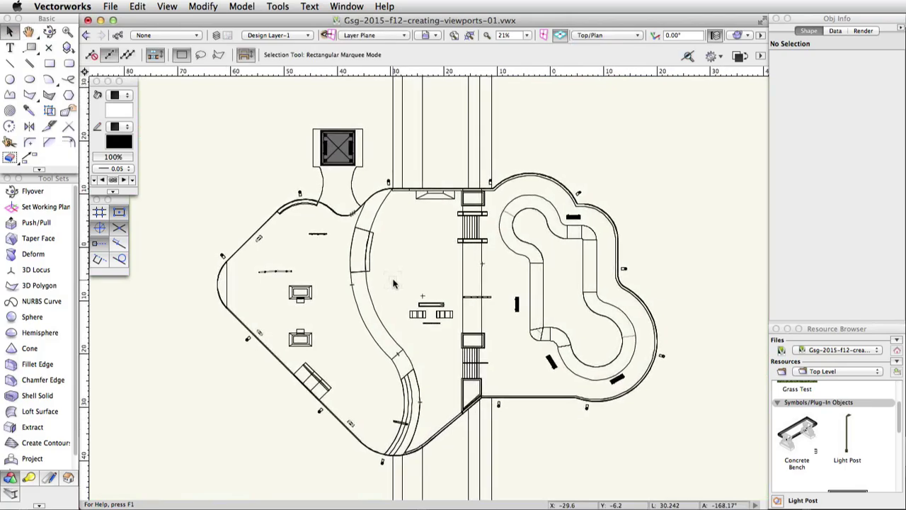
Draw a 100.4 × 76.4 rectangle around the park plan and use it as a new viewport's crop
left_click(48, 63)
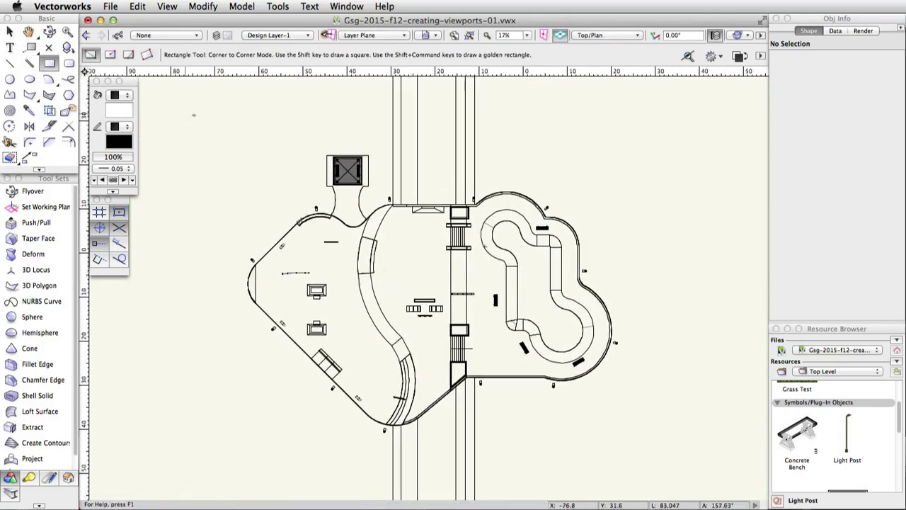
mouse_move(205, 116)
left_mouse_down()
mouse_move(648, 461)
mouse_move(648, 452)
left_mouse_up()
left_click(167, 6)
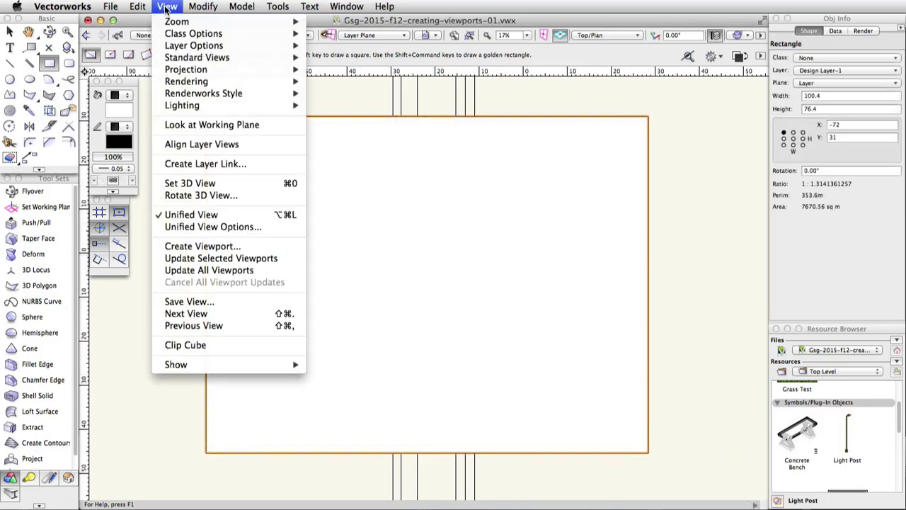
left_click(197, 246)
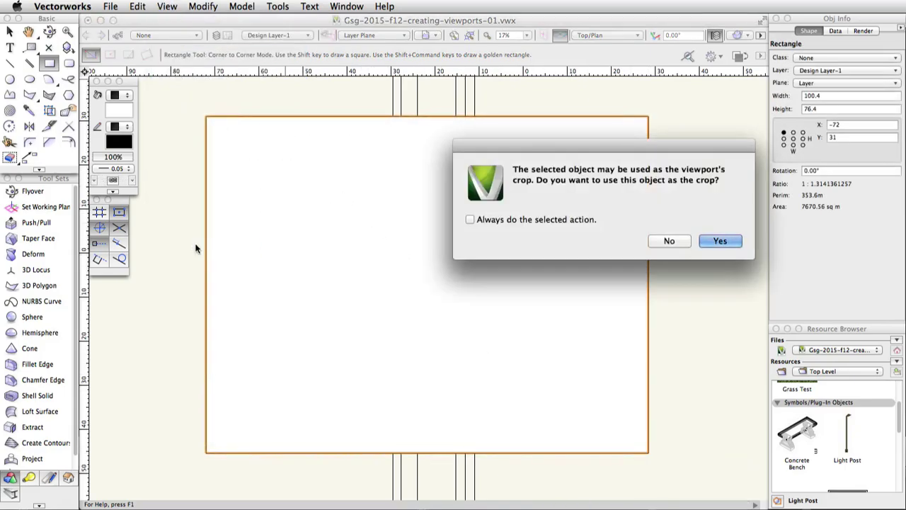
left_click(719, 241)
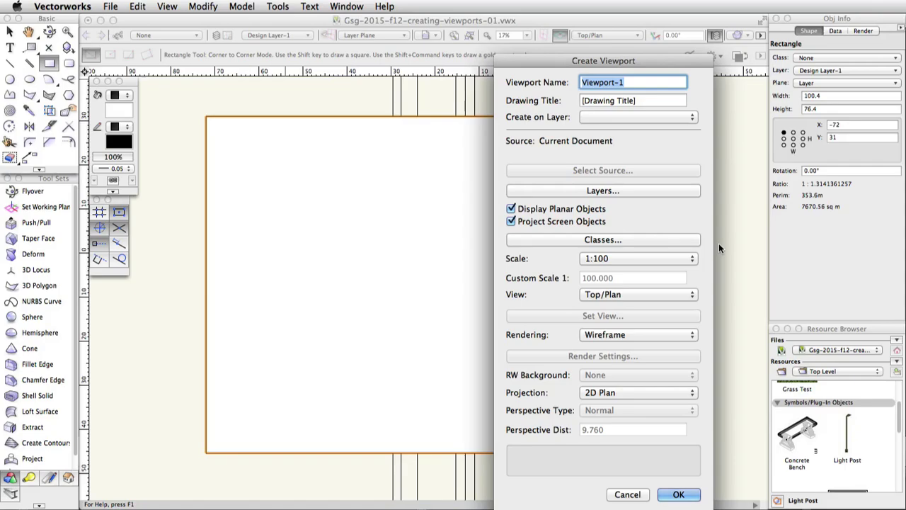
Create the Top/Plan viewport on a new sheet layer named Sht-1
left_click_drag(597, 61, 403, 25)
left_click(432, 82)
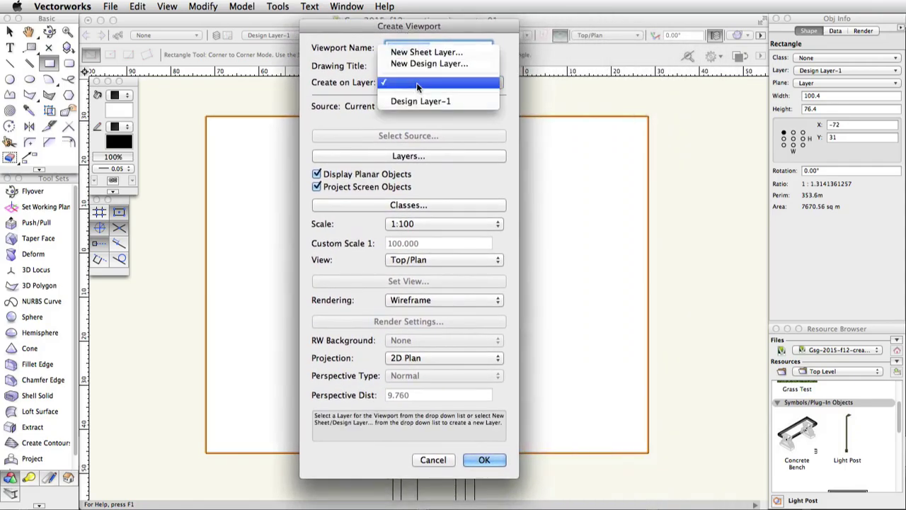
left_click(422, 53)
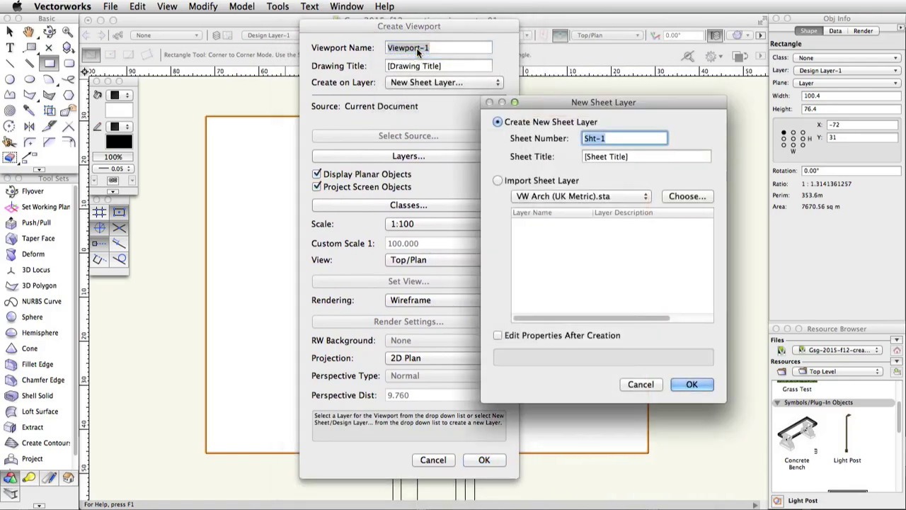
left_click(692, 384)
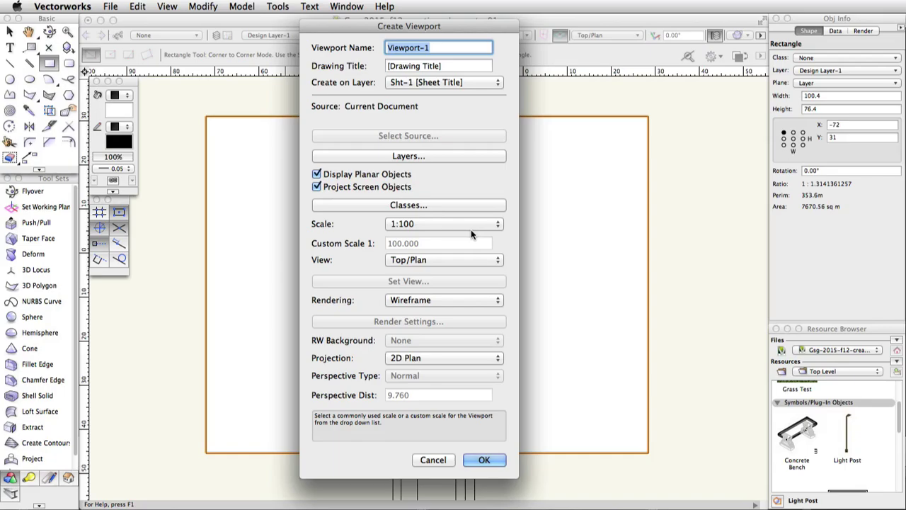
left_click(485, 459)
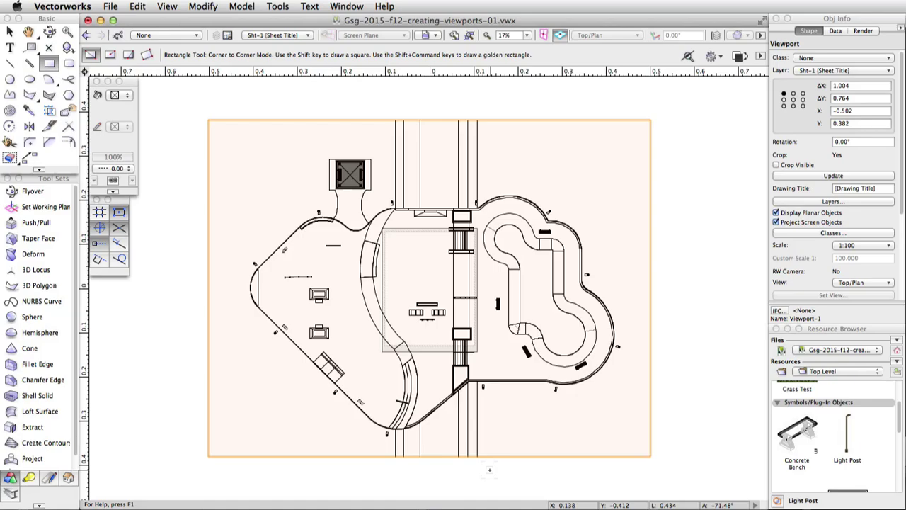
Give sheet layer Sht-1 a custom ASME D page size of 34 × 22 inches
left_click(278, 6)
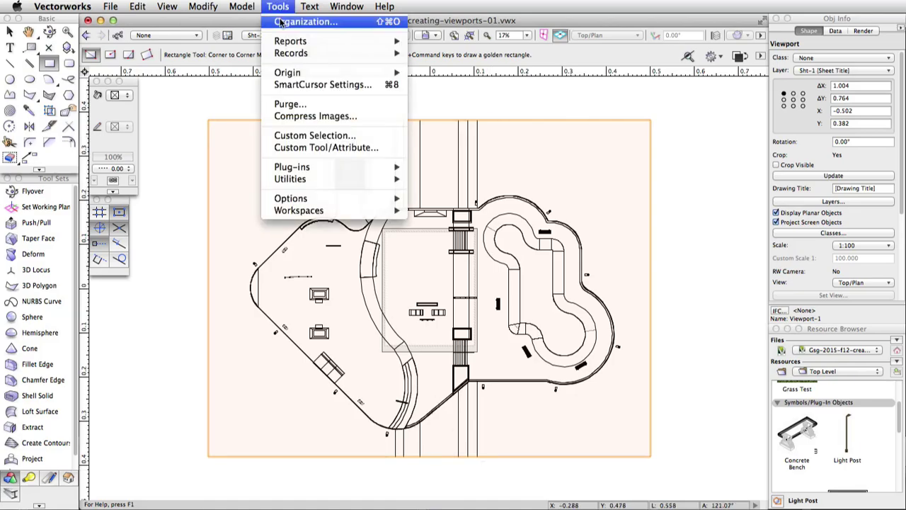
left_click(281, 22)
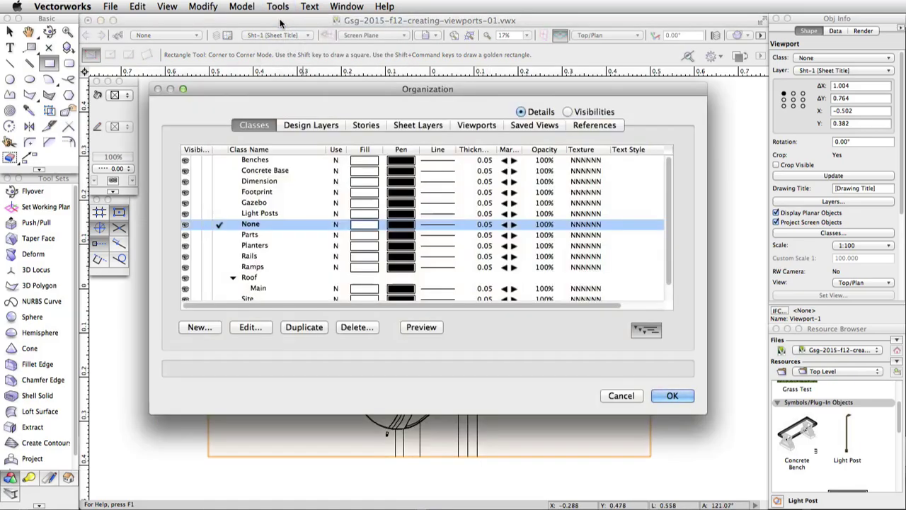
left_click(416, 124)
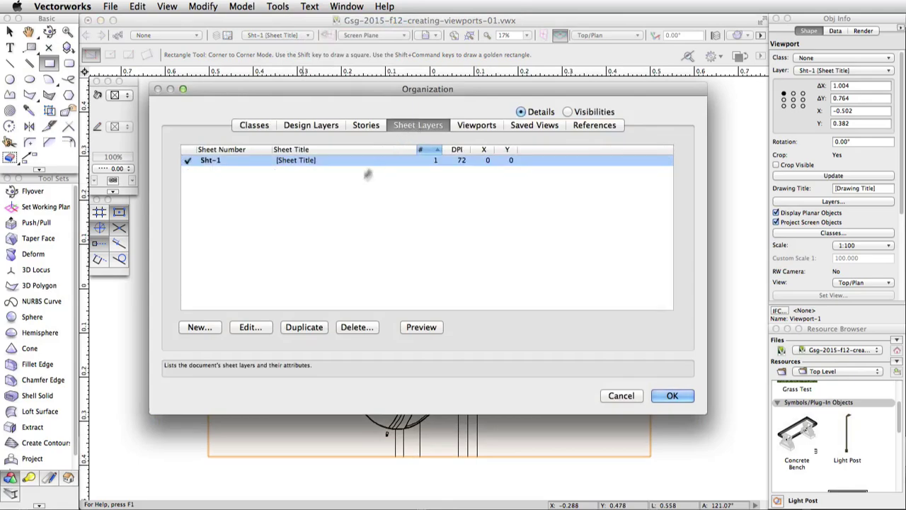
left_click(253, 327)
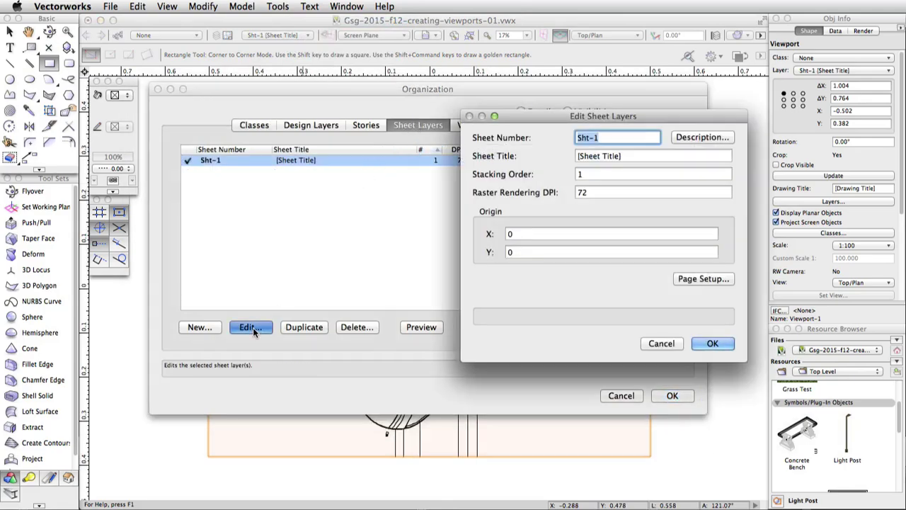
left_click(690, 279)
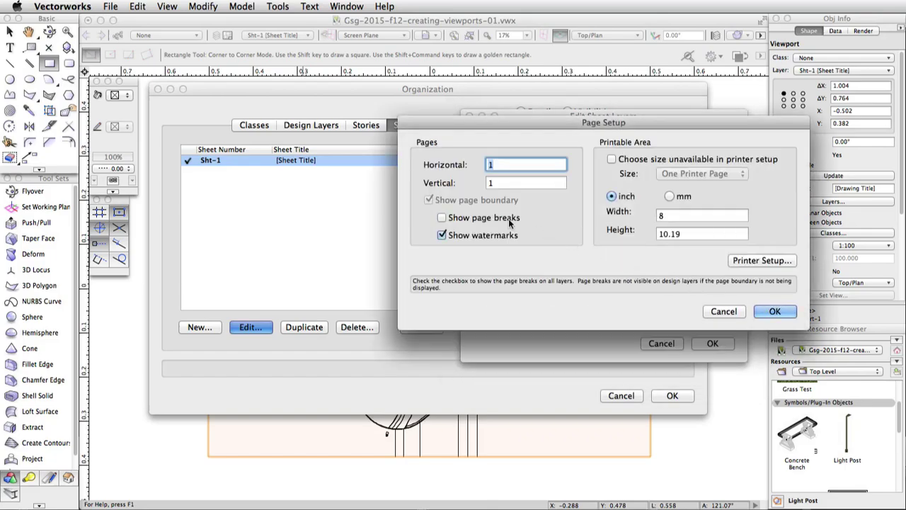
left_click(612, 160)
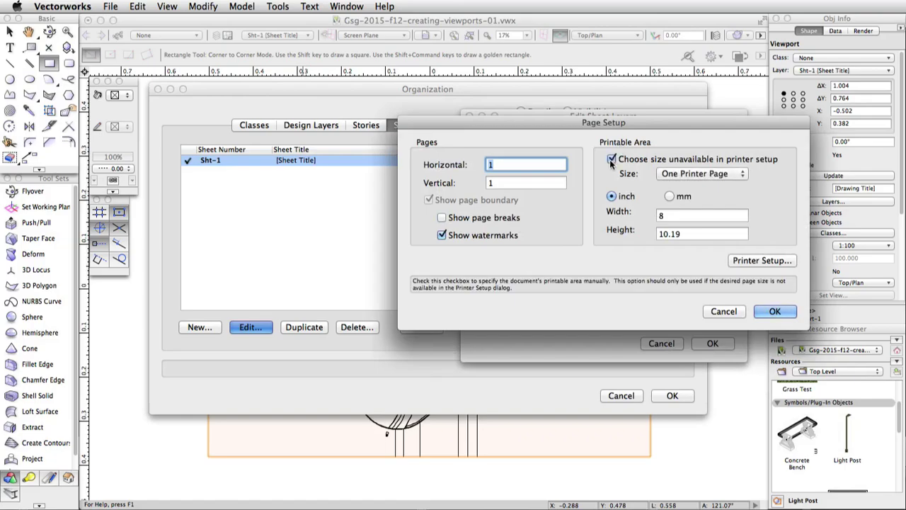
left_click(730, 175)
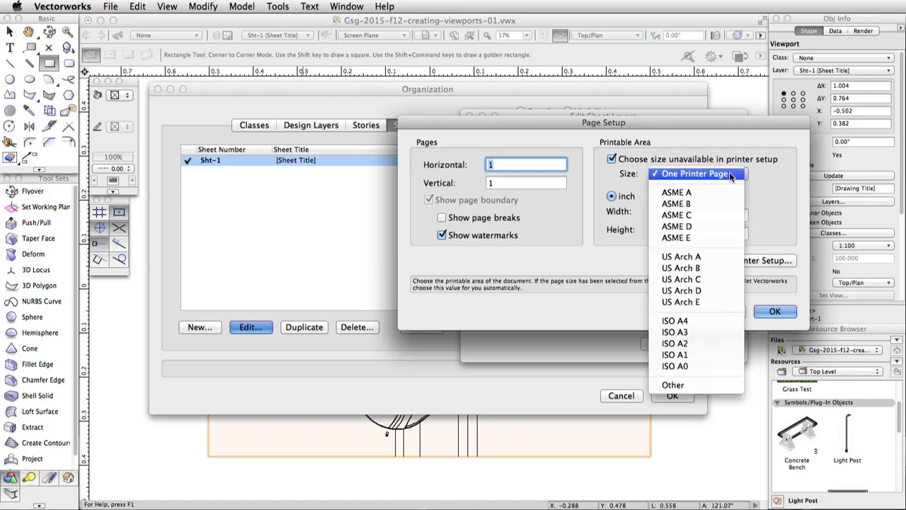
left_click(716, 225)
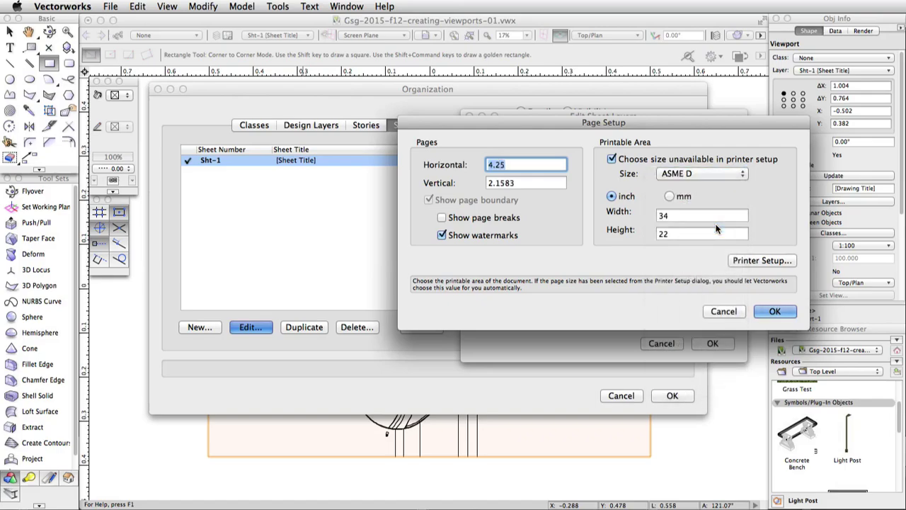
left_click(772, 311)
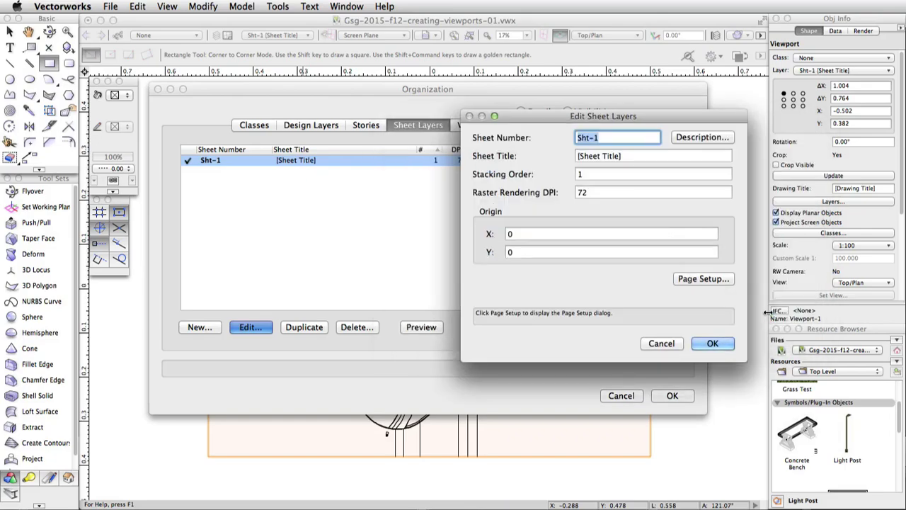
left_click(714, 345)
left_click(673, 394)
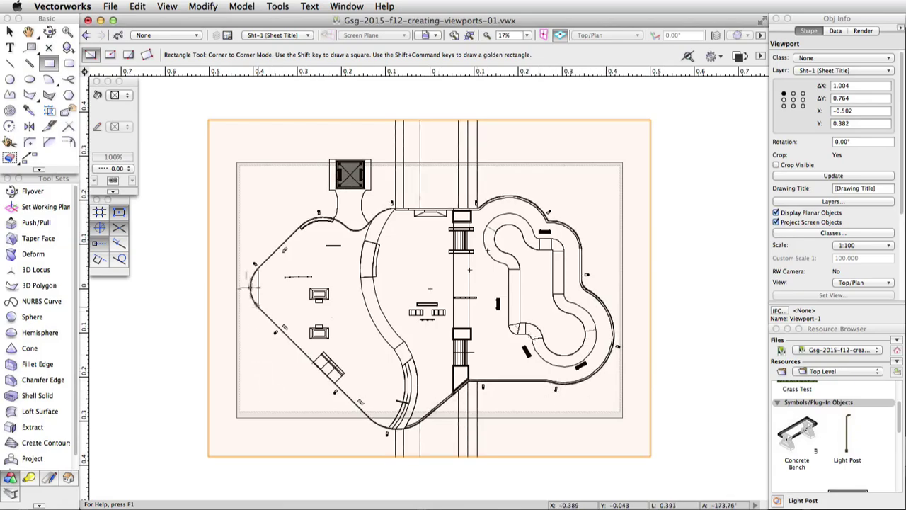
Set the plan viewport to a custom 1:250 scale
key("x")
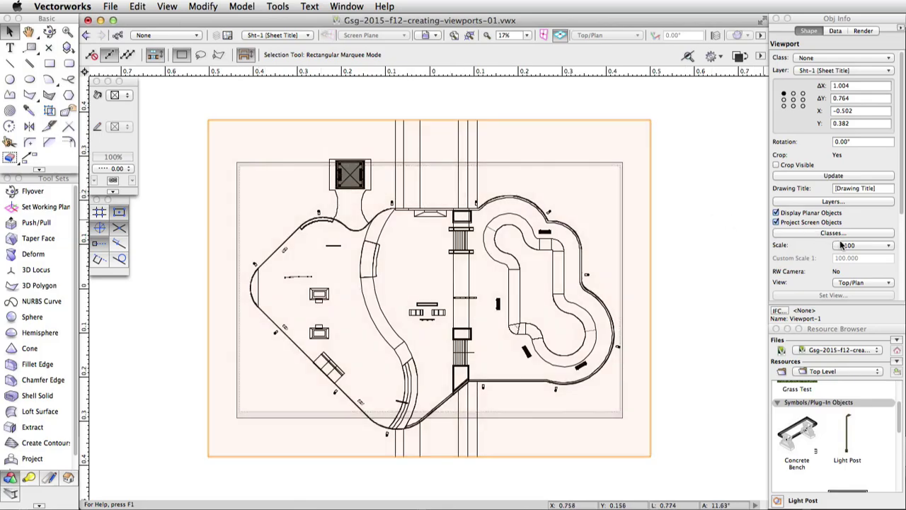
left_click(876, 246)
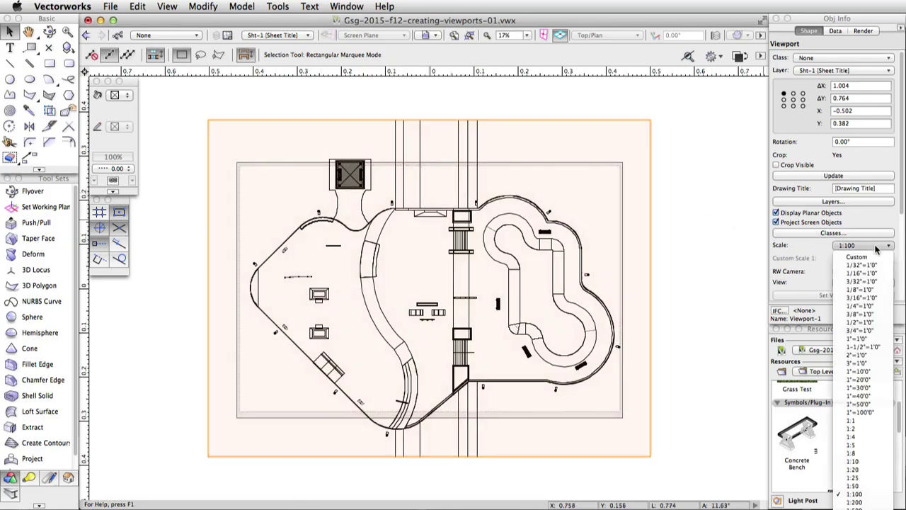
left_click(868, 257)
type("250")
key("Return")
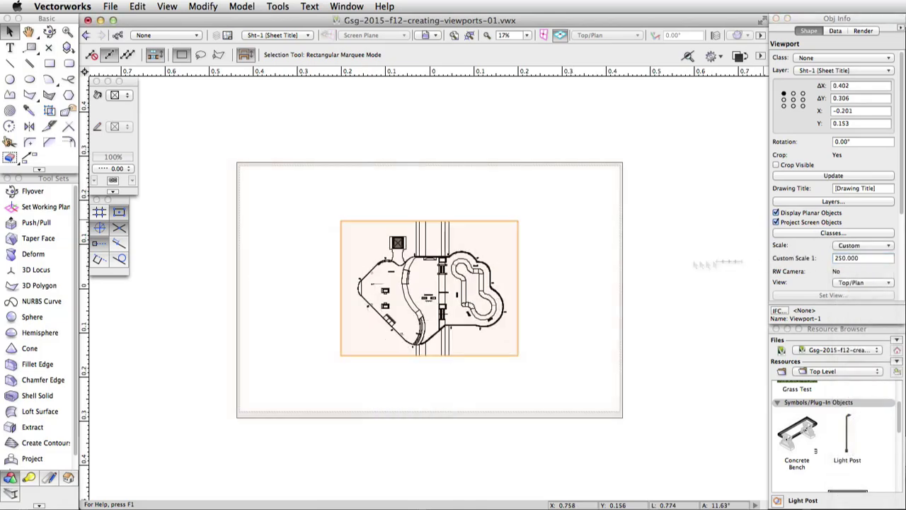
Move the viewport to the page's upper-left corner and bring up its class visibility settings
left_click_drag(433, 294, 340, 245)
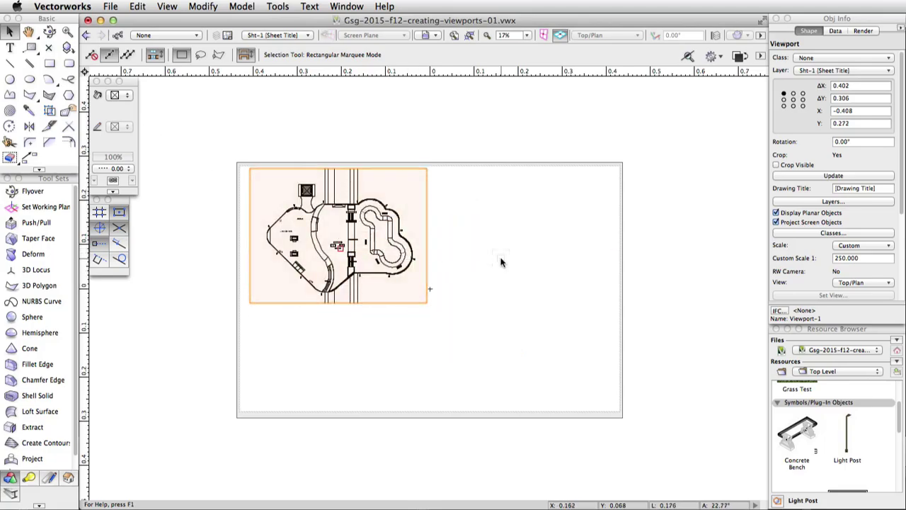
scroll(437, 294, "up", 1)
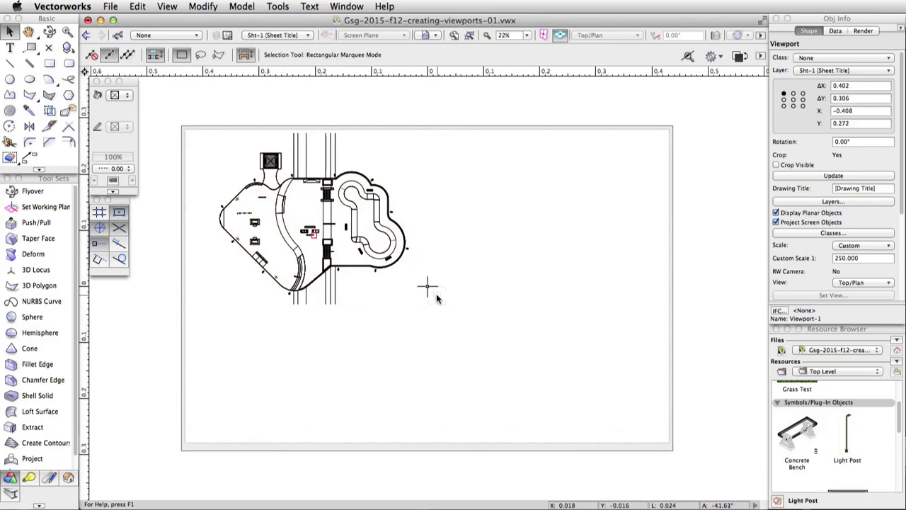
scroll(437, 296, "up", 1)
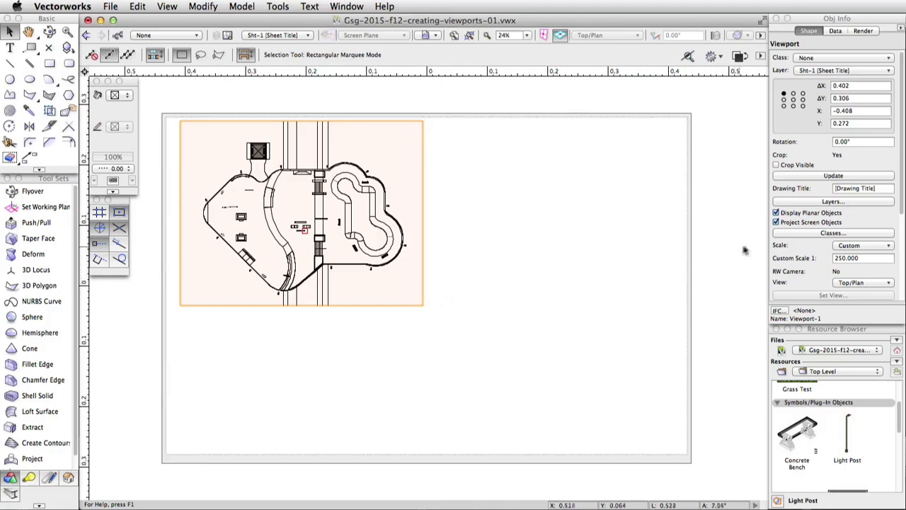
left_click(791, 236)
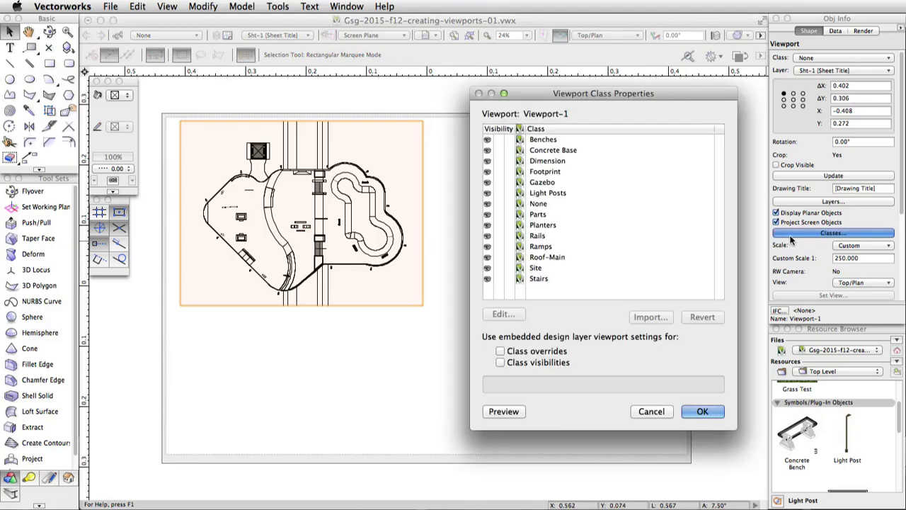
left_click(526, 269)
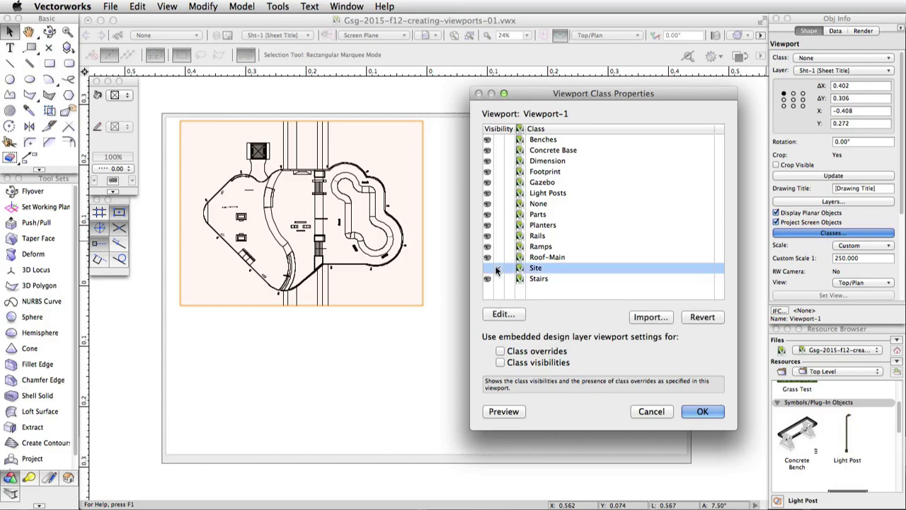
left_click(702, 413)
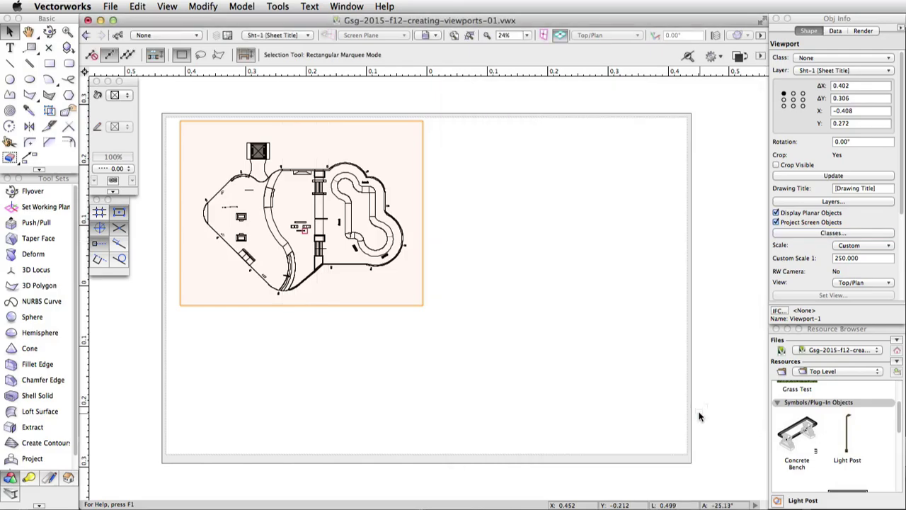
left_click(118, 35)
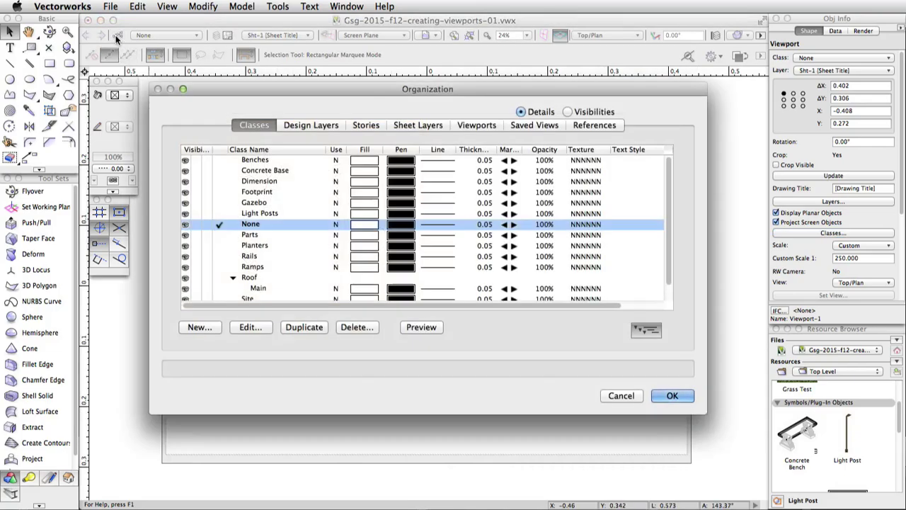
scroll(258, 285, "down", 1)
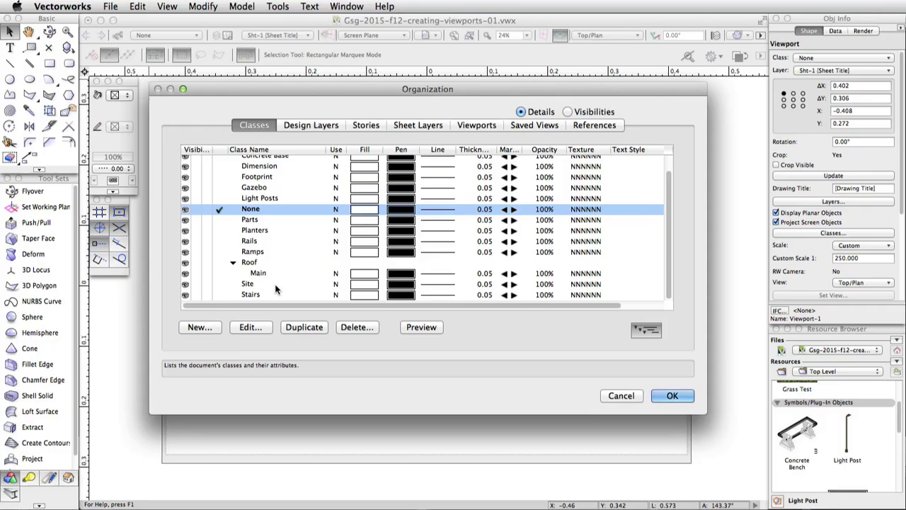
left_click(669, 395)
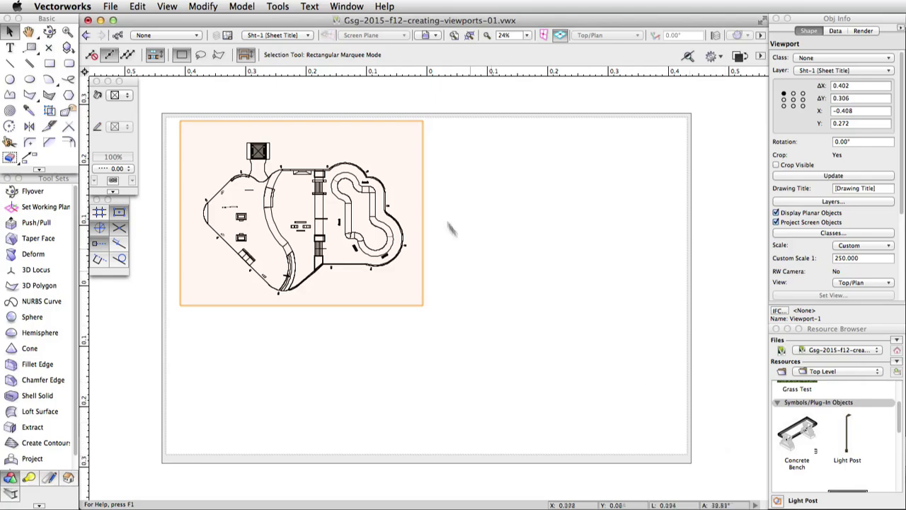
On Design Layer-1, fly the Left Isometric view to a low oblique overview of the park
left_click(279, 35)
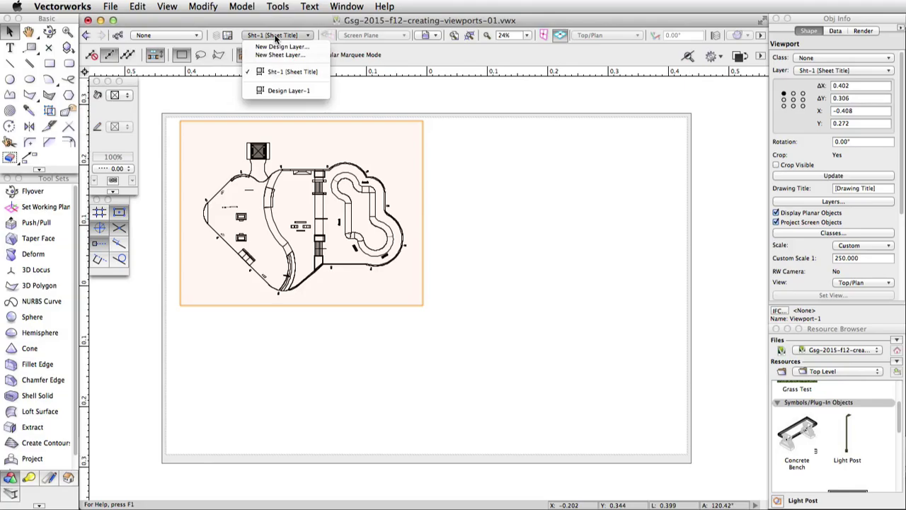
left_click(282, 91)
left_click_drag(340, 325, 431, 288)
key("x")
left_click(595, 34)
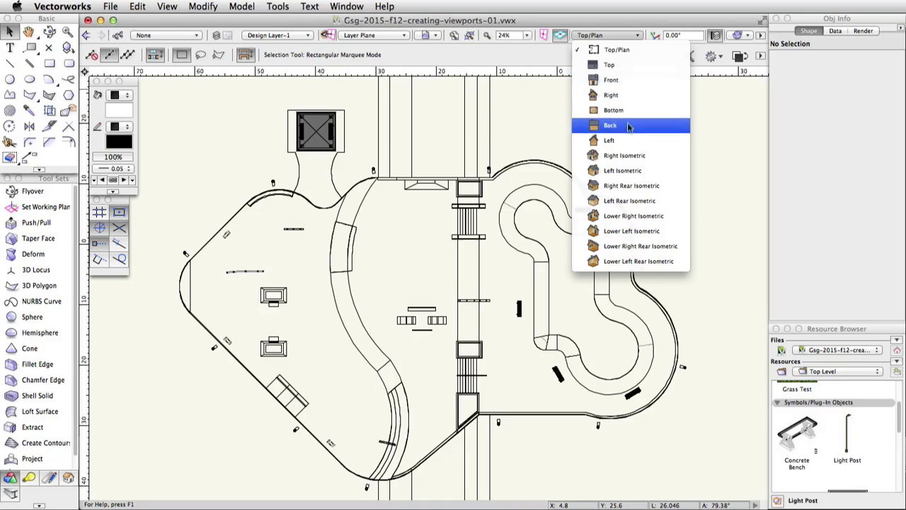
left_click(627, 171)
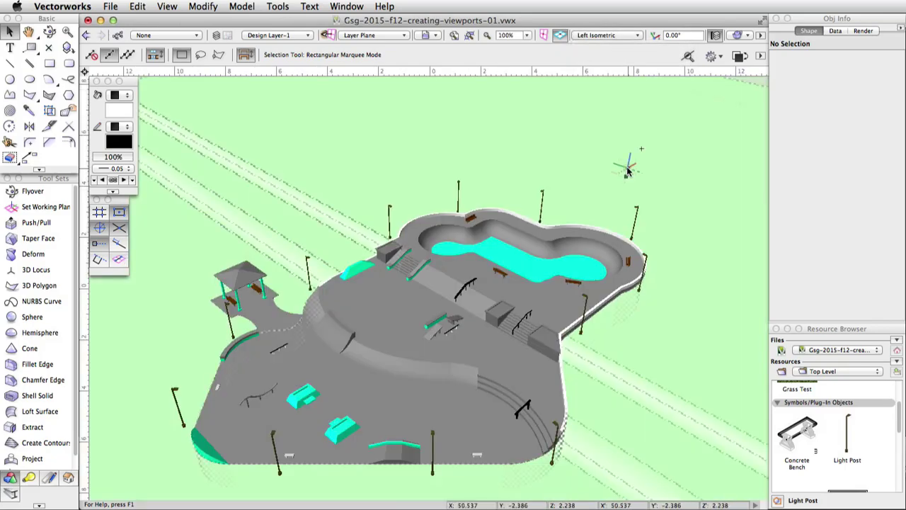
key("shift+c")
mouse_move(436, 318)
left_mouse_down()
mouse_move(400, 331)
mouse_move(426, 327)
left_mouse_up()
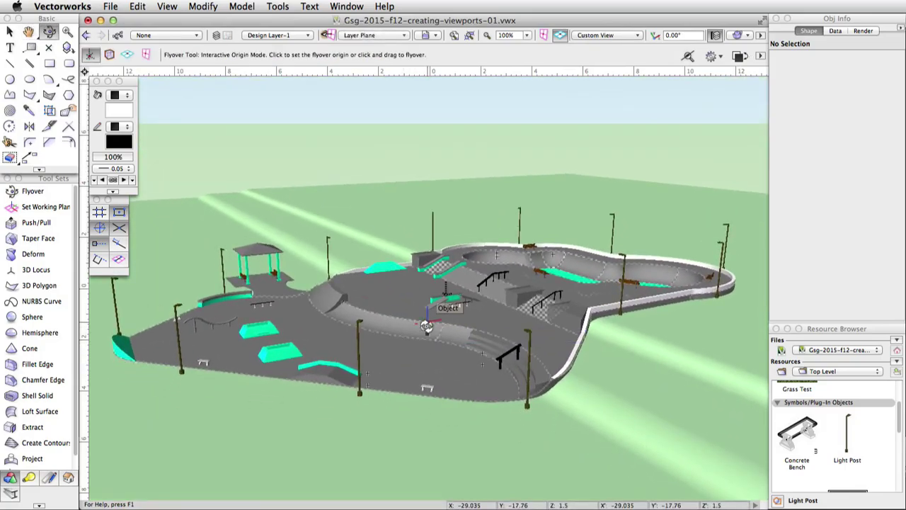
Create Viewport-2 from this perspective on the Sht-1 sheet at 1:100
left_click(167, 7)
left_click(223, 247)
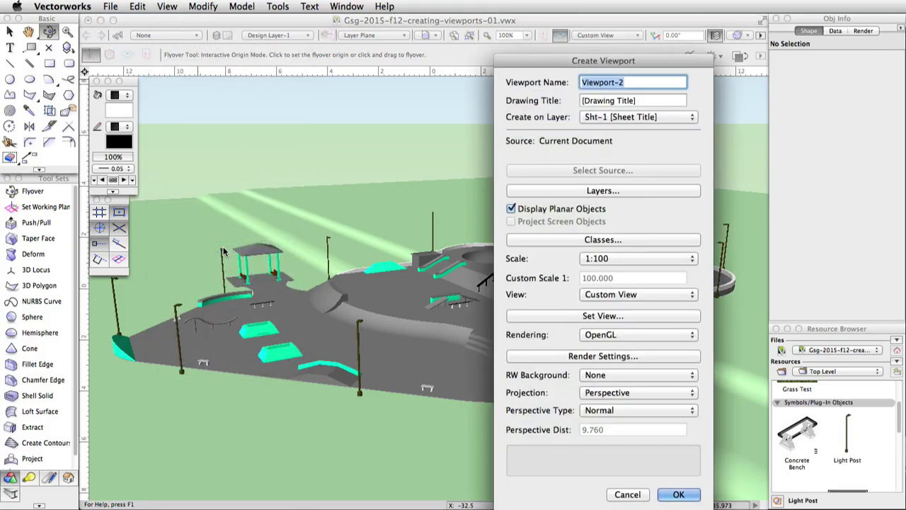
left_click(678, 495)
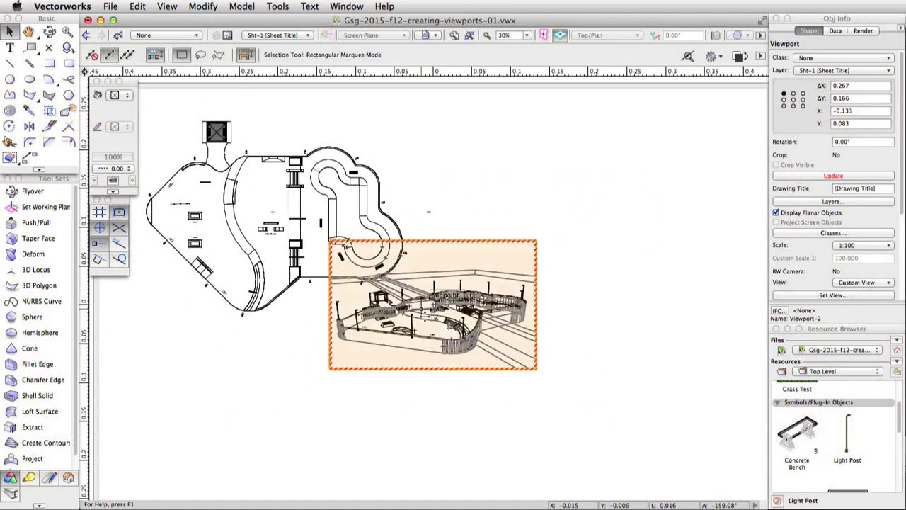
Move the overview viewport to the sheet's lower right and update it to a colour-rendered view
left_click_drag(430, 310, 598, 421)
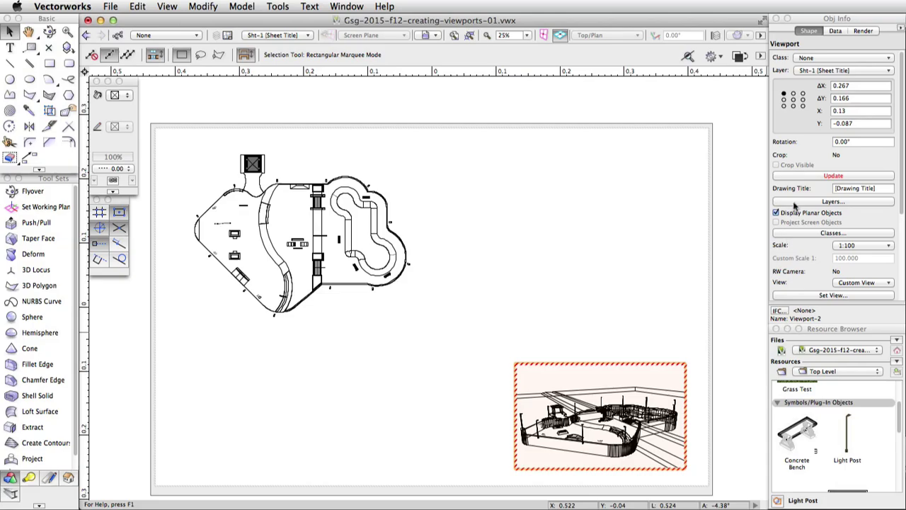
left_click(853, 177)
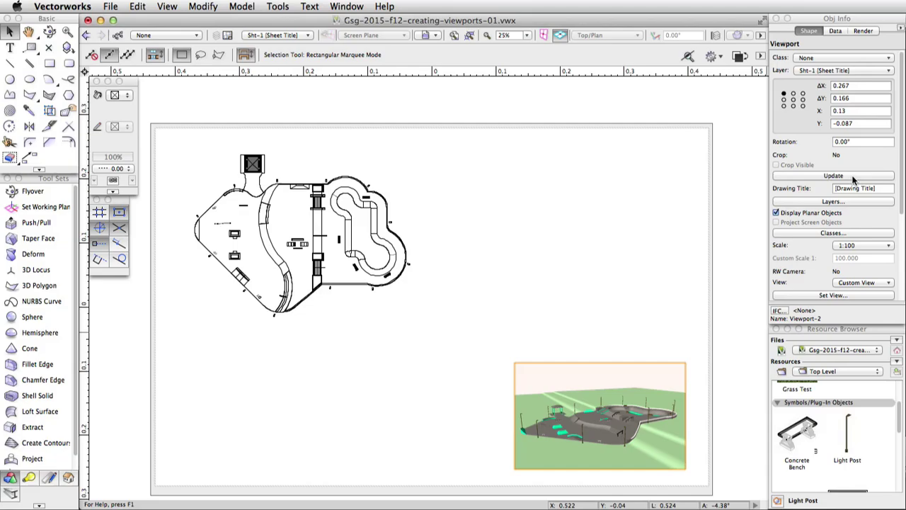
key("4")
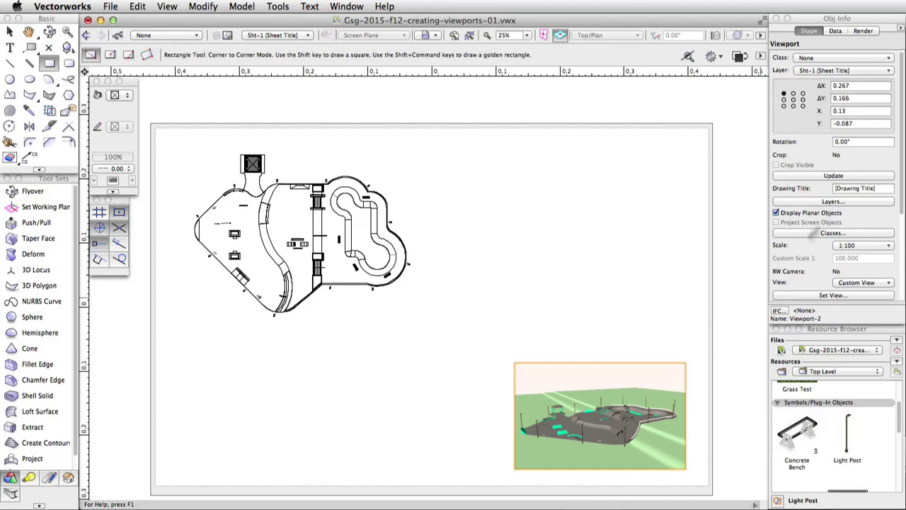
Crop the overview viewport to a wide, shallow strip and update its shaded rendering
key("x")
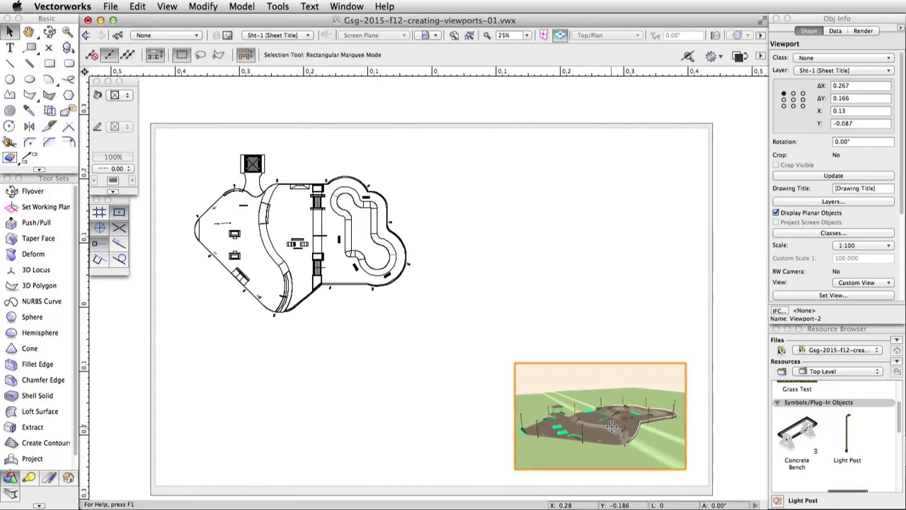
double_click(617, 429)
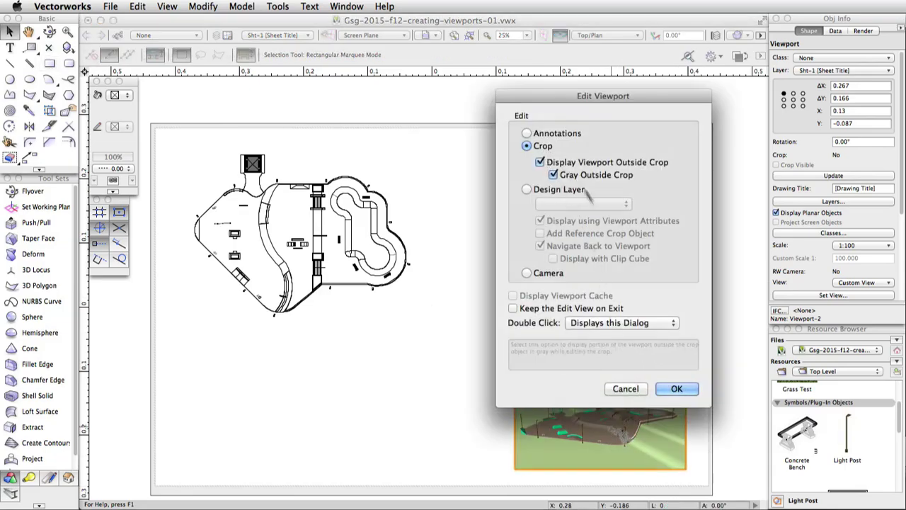
left_click(673, 388)
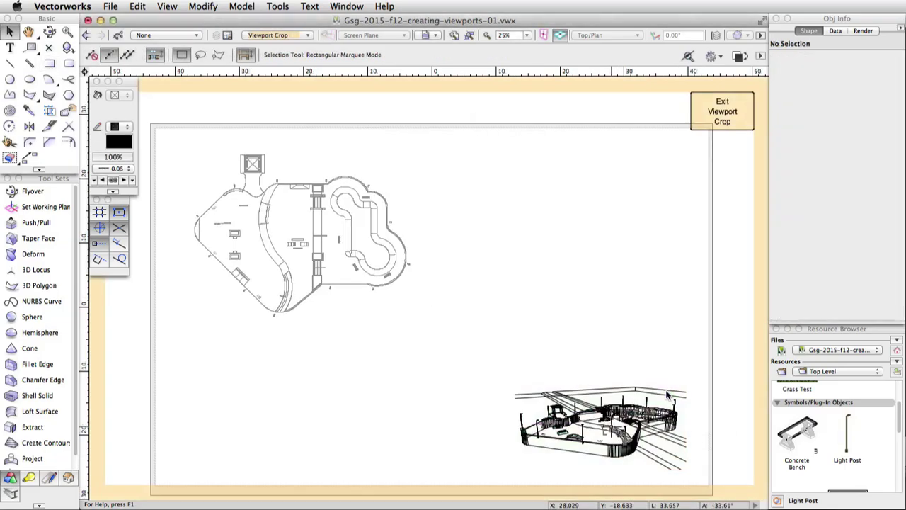
left_click(49, 63)
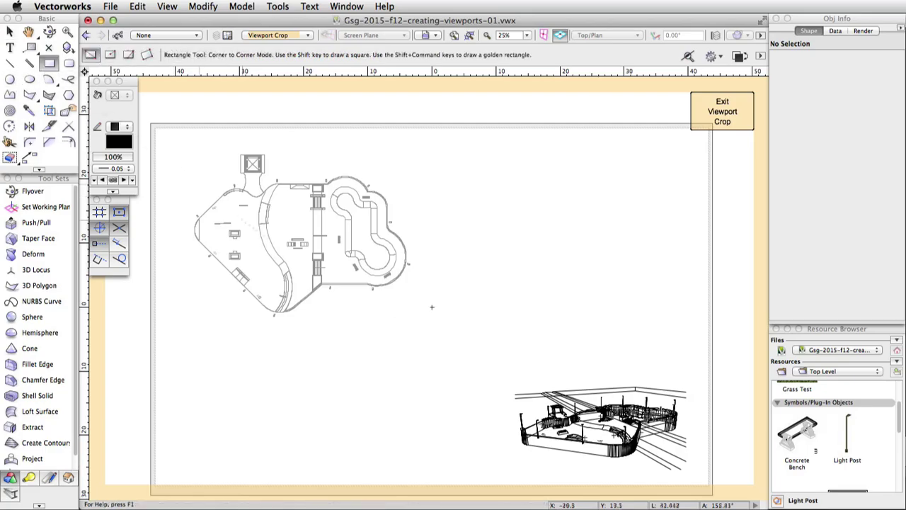
left_click(515, 394)
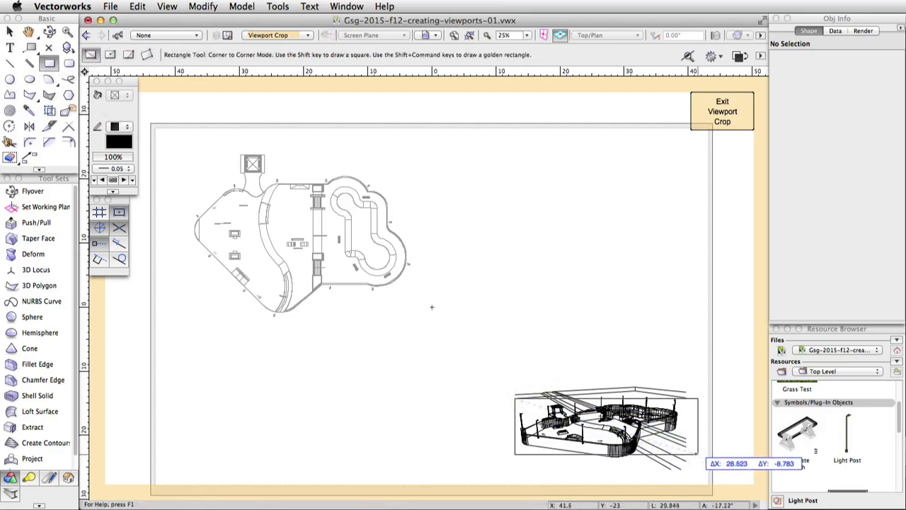
left_click(686, 454)
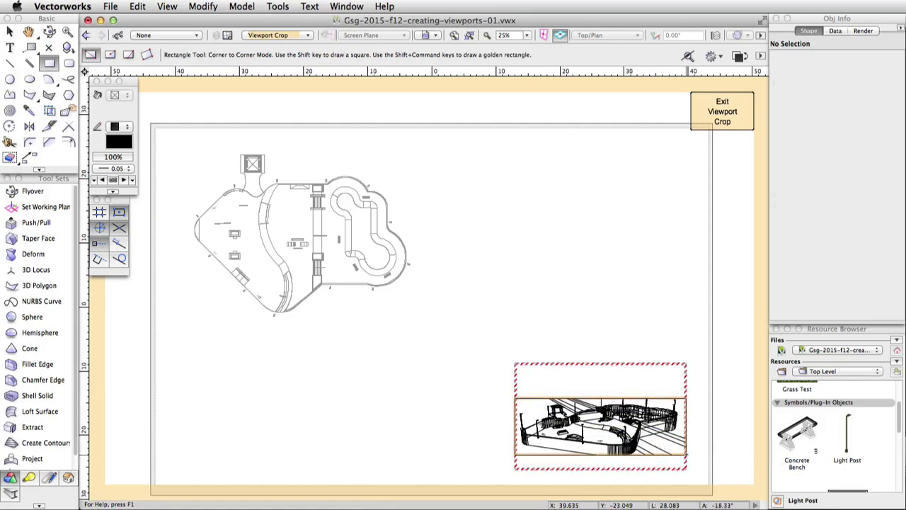
left_click(722, 111)
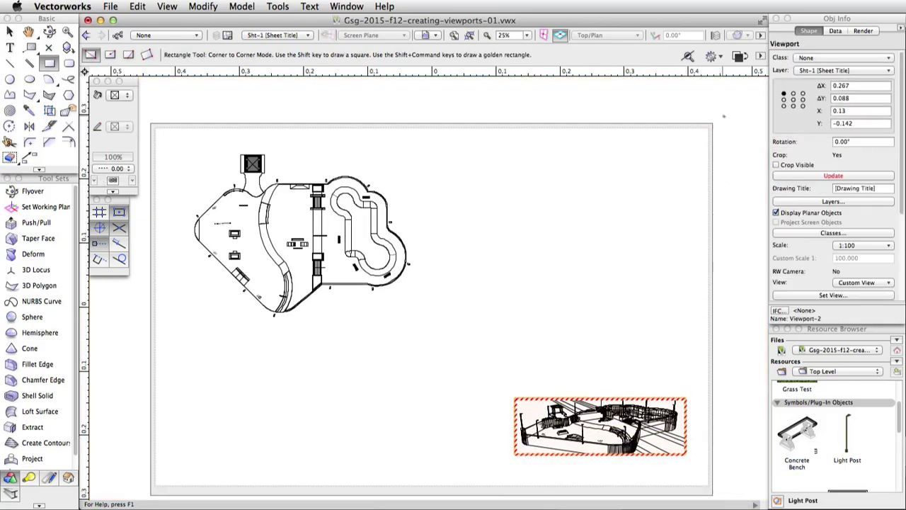
left_click(793, 177)
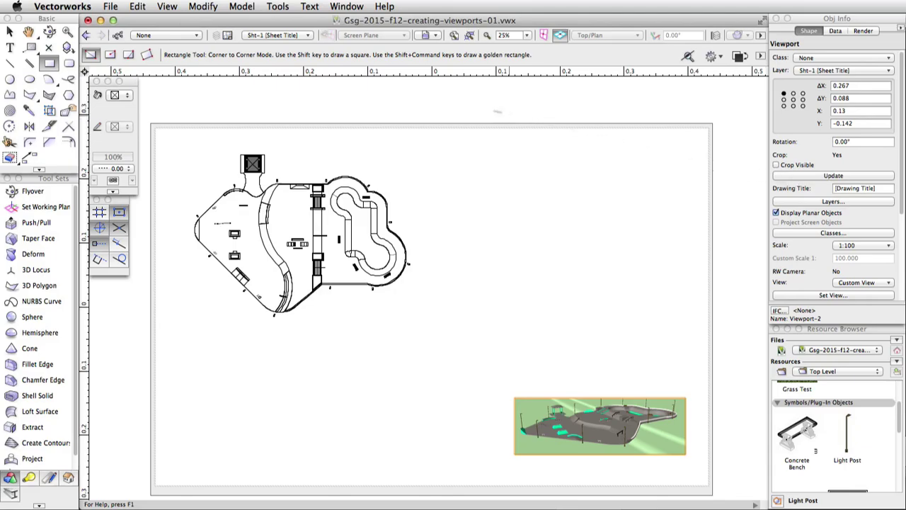
left_click(294, 35)
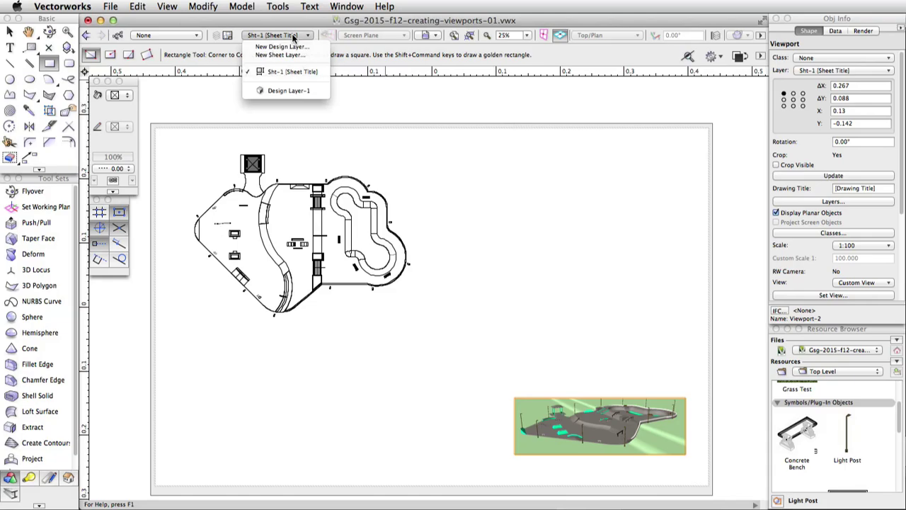
On Design Layer-1, fly the Left Rear Isometric view in close to the gazebo and benches
left_click(297, 93)
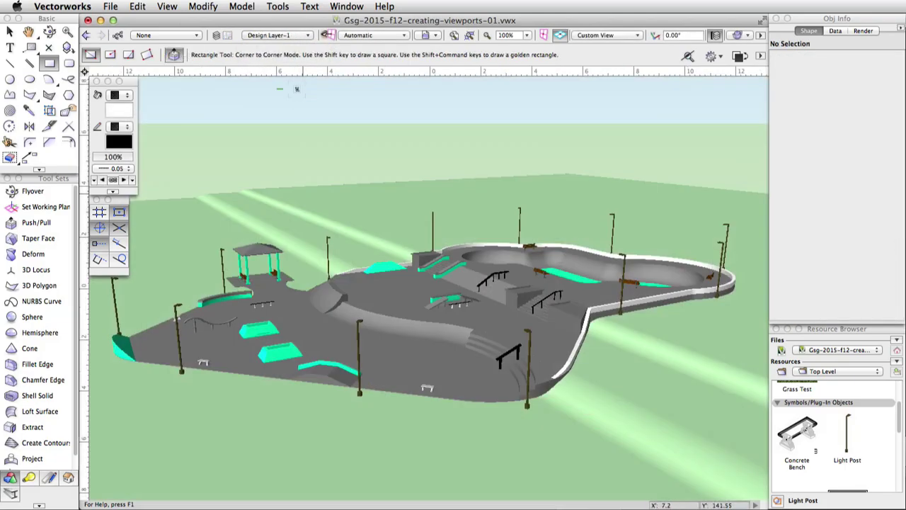
left_click(595, 35)
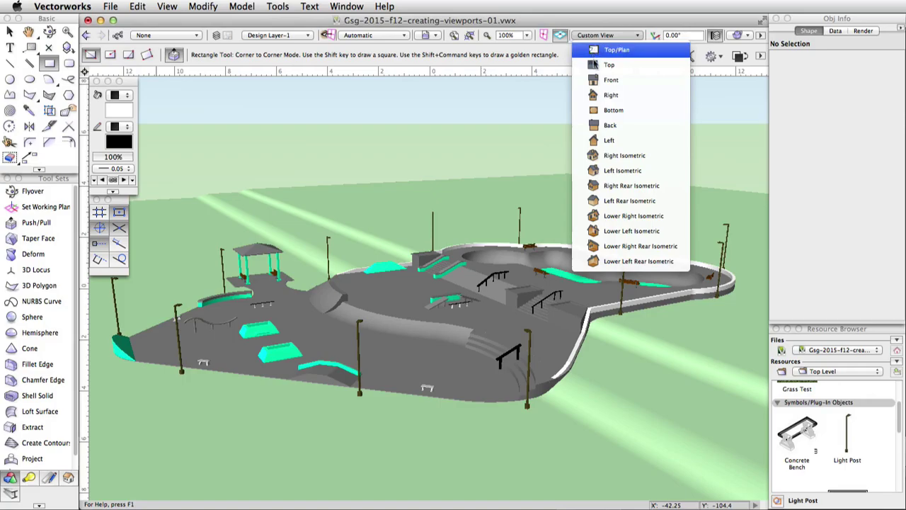
left_click(630, 201)
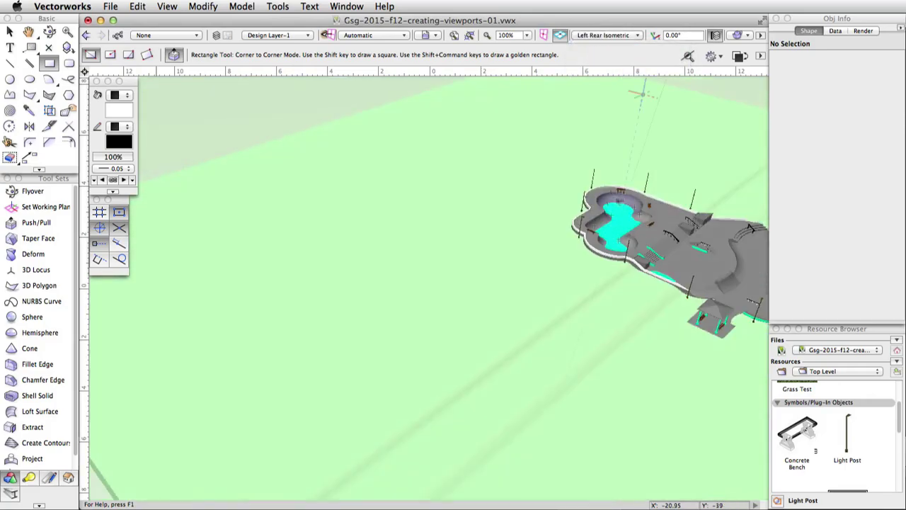
left_click(48, 31)
left_click_drag(752, 228, 533, 248)
left_click_drag(476, 282, 448, 300)
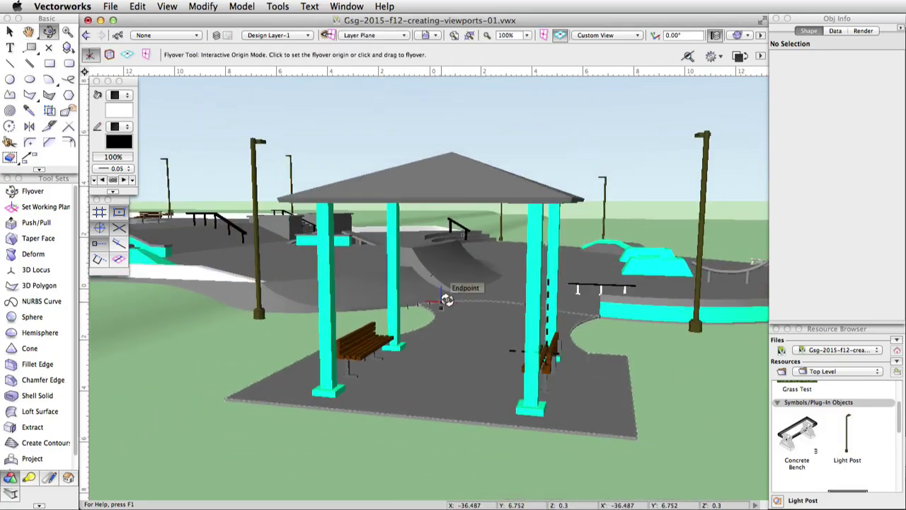
Create Viewport-3 from the gazebo view and move it to the sheet's upper right
left_click(173, 6)
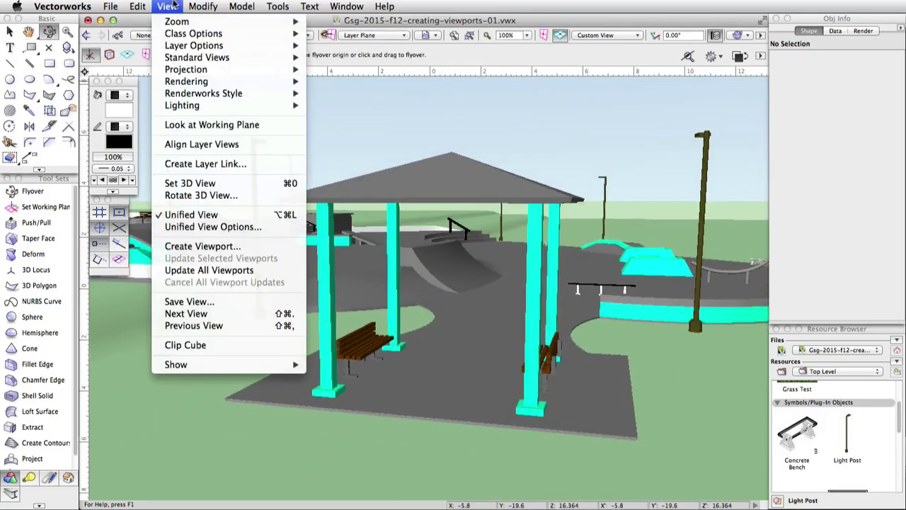
left_click(213, 246)
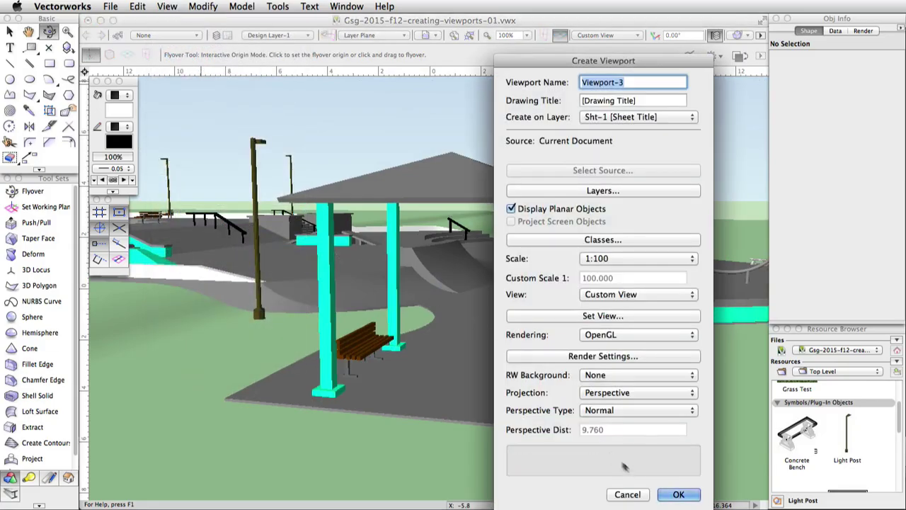
left_click(679, 495)
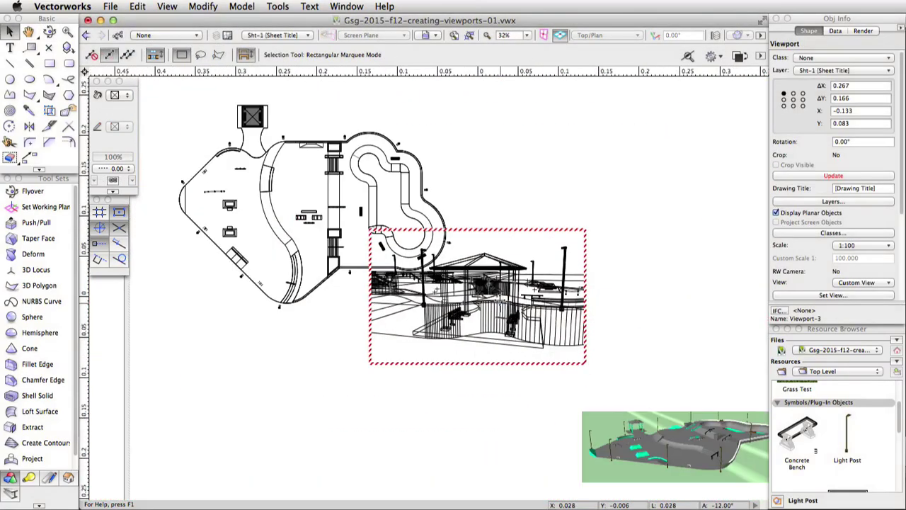
scroll(486, 307, "down", 3)
left_click_drag(486, 306, 610, 234)
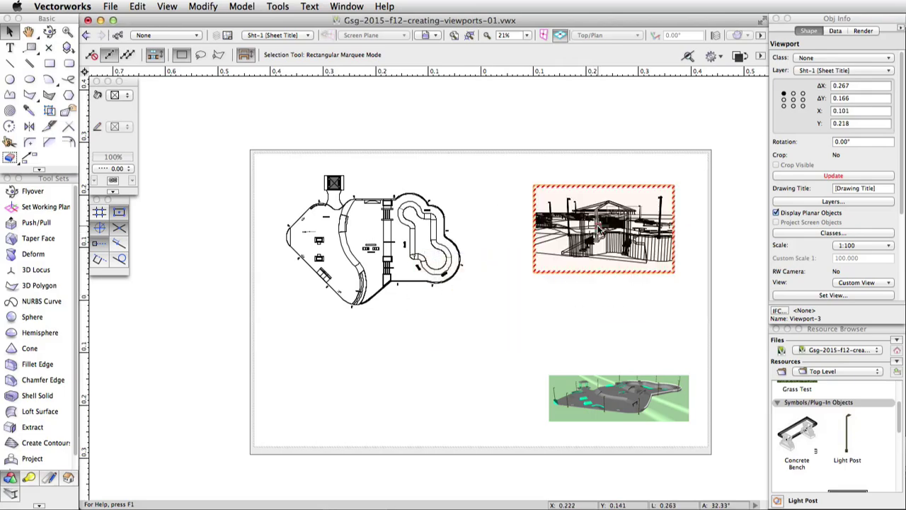
Crop Viewport-3 to a small square tight around the gazebo
double_click(599, 228)
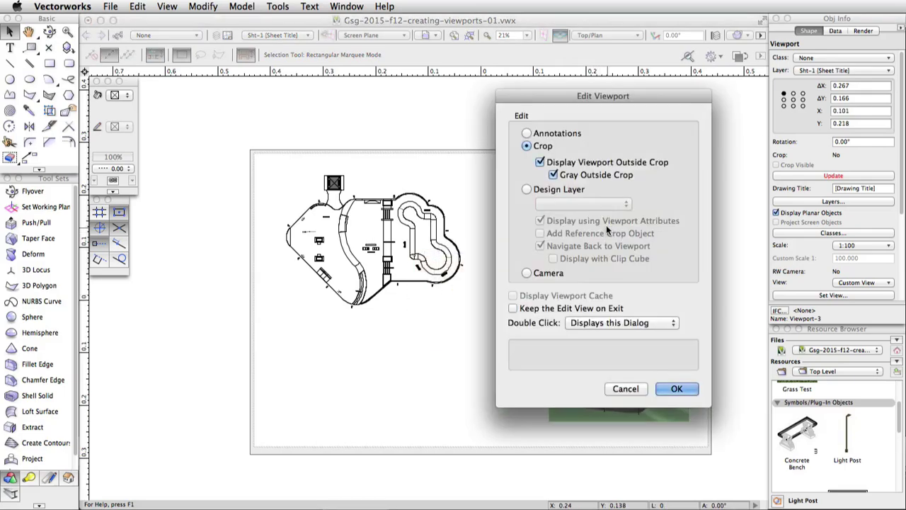
left_click(673, 388)
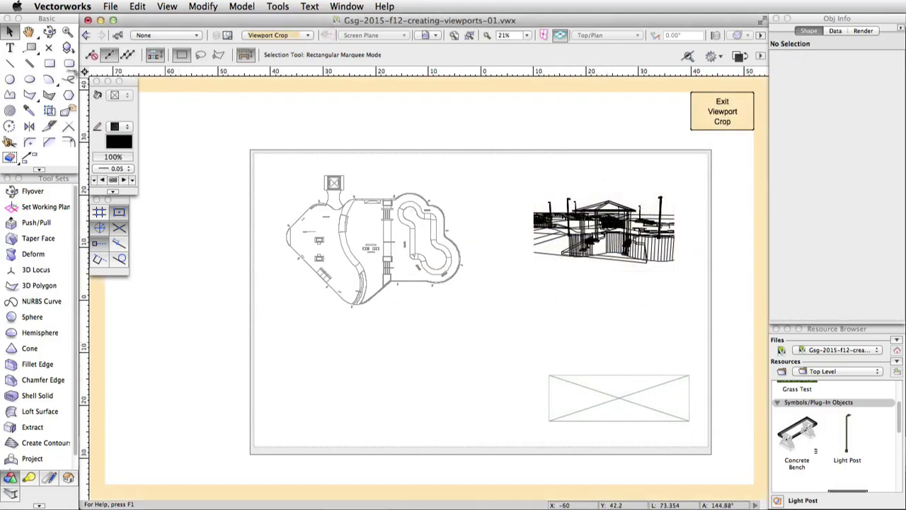
key("4")
mouse_move(568, 198)
left_mouse_down()
mouse_move(607, 254)
mouse_move(646, 262)
left_mouse_up()
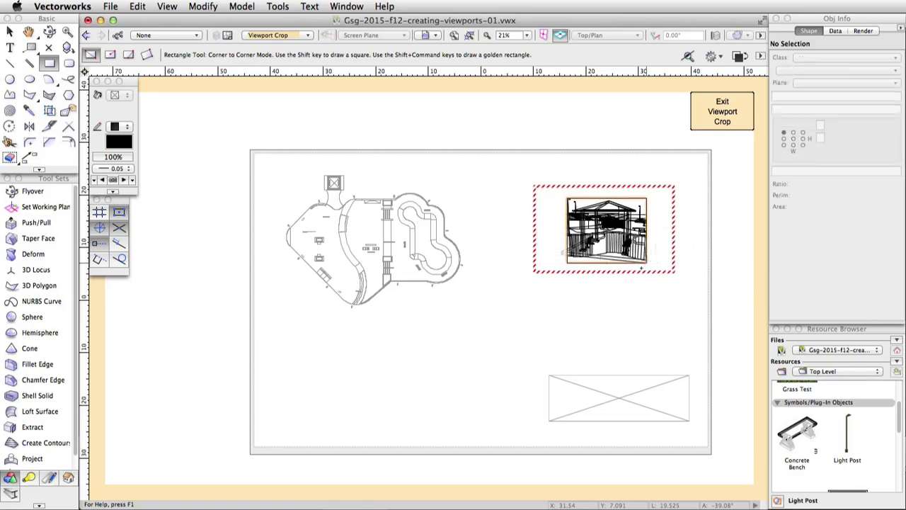
left_click(717, 124)
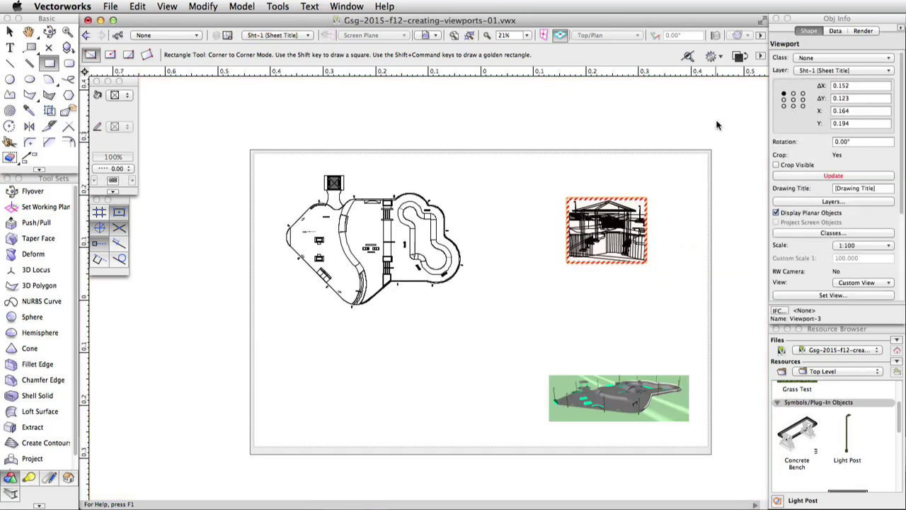
Re-render the gazebo viewport with a Hidden Line foreground, then switch to Design Layer-1
scroll(788, 249, "down", 5)
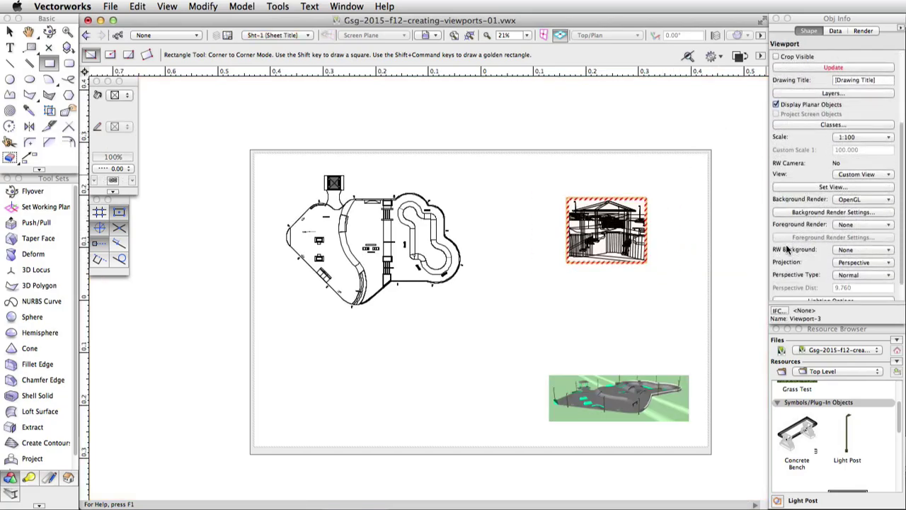
left_click(847, 226)
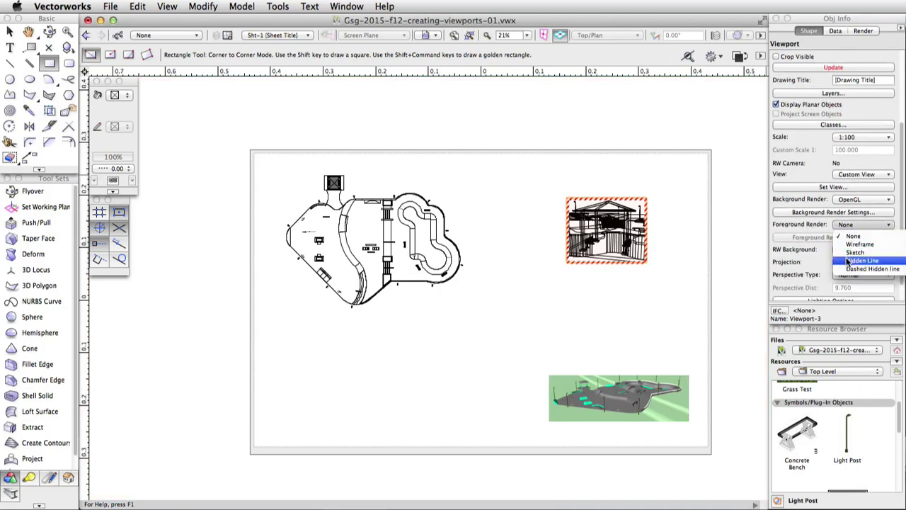
left_click(848, 260)
left_click(803, 67)
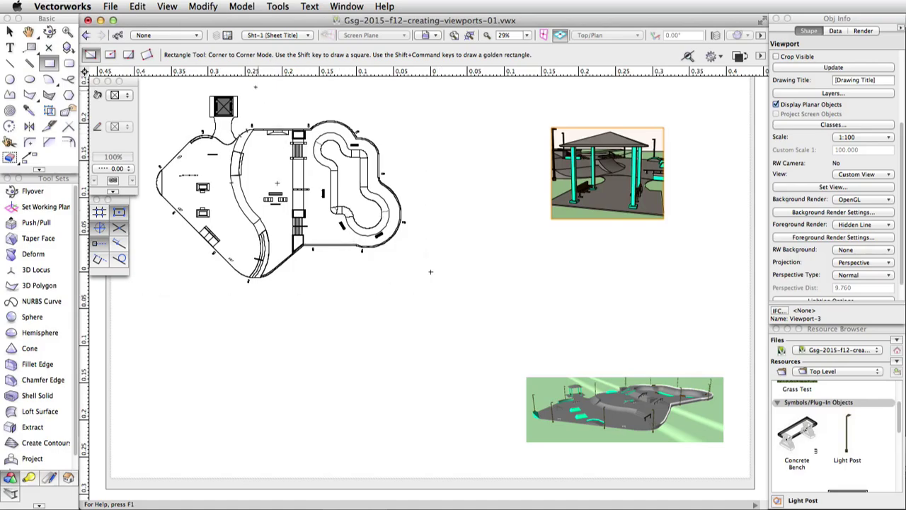
left_click(258, 37)
left_click(291, 88)
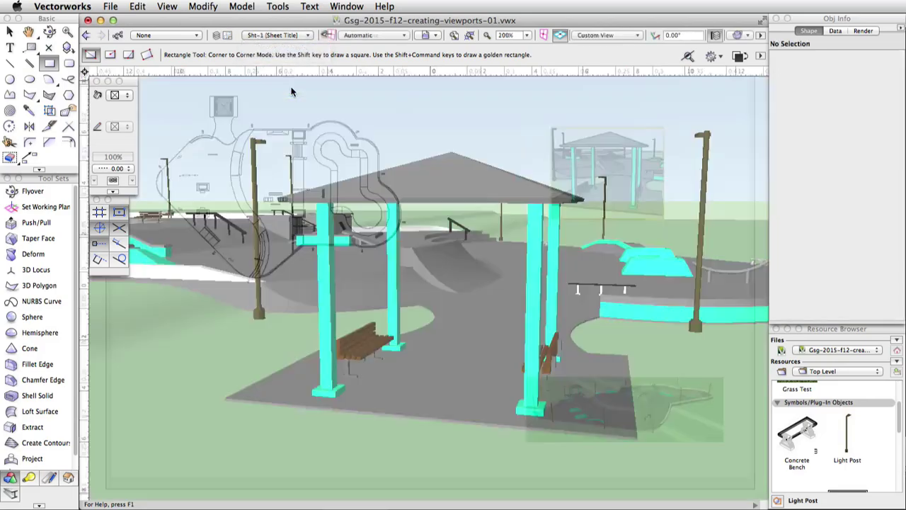
Fly to an overhead view of the skate bowl and create Viewport-4 from it on Sht-1
left_click(49, 31)
left_click_drag(556, 248, 566, 266)
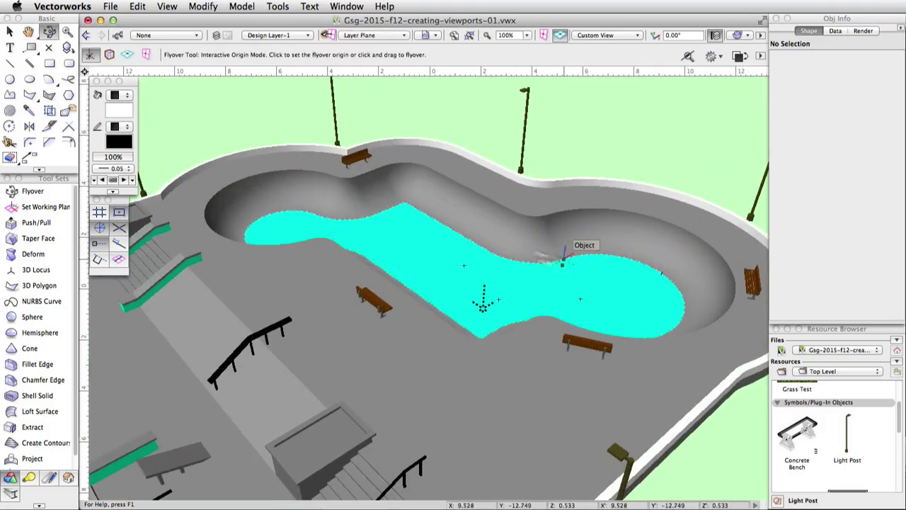
left_click(167, 6)
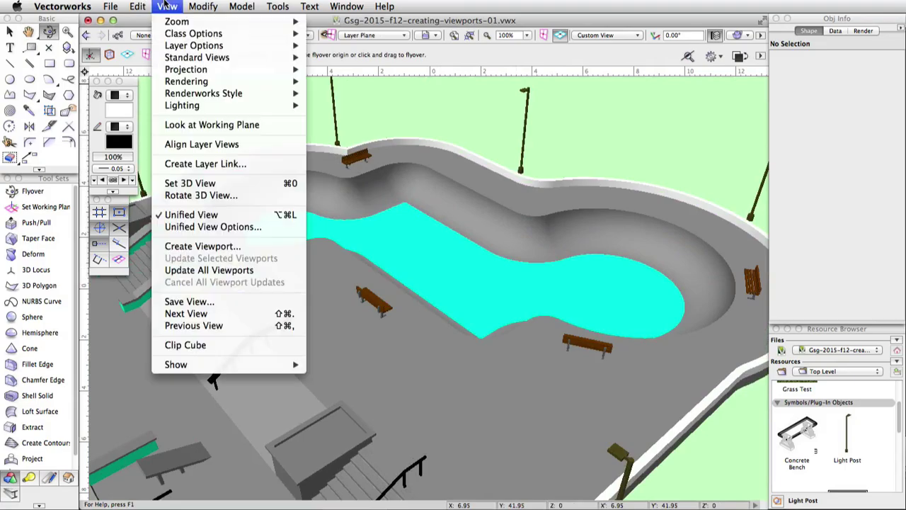
left_click(206, 246)
left_click(679, 495)
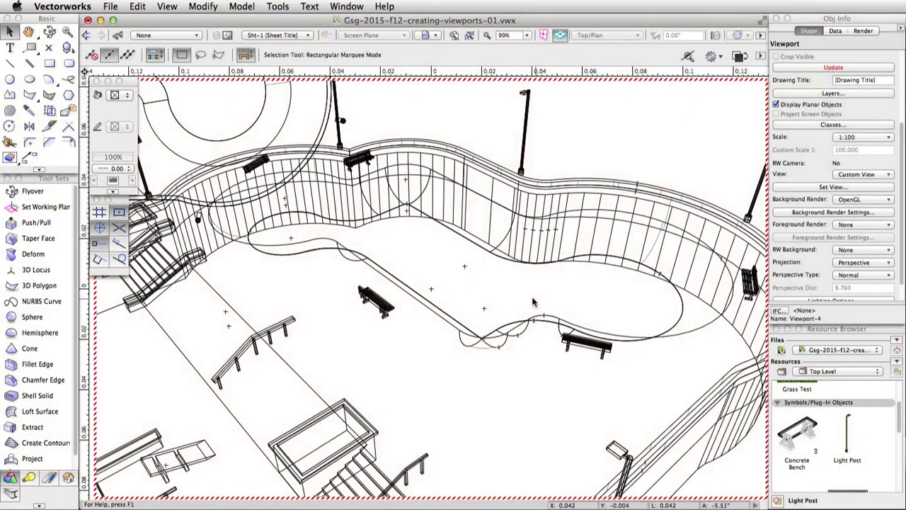
left_click(500, 297)
Move the bowl viewport to the lower left and crop it to a 24.566 × 11.736 strip
left_click_drag(501, 298, 383, 380)
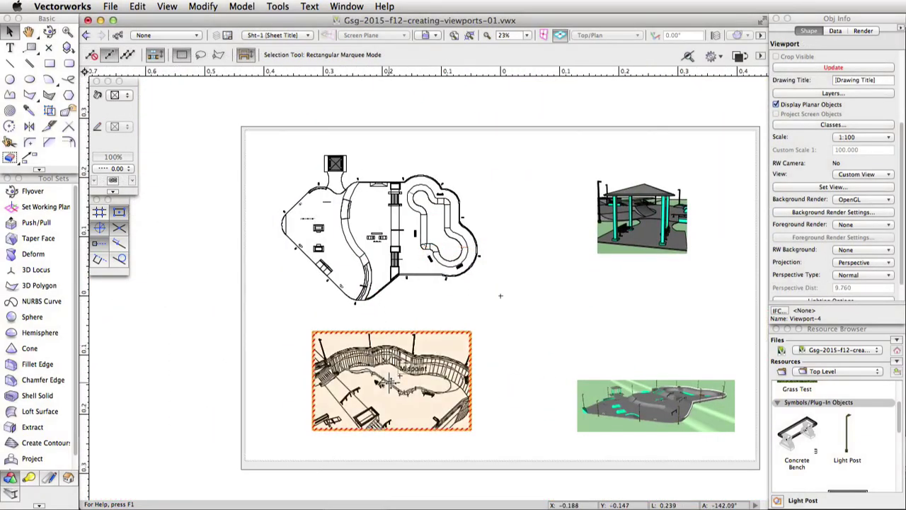
double_click(405, 367)
left_click(677, 389)
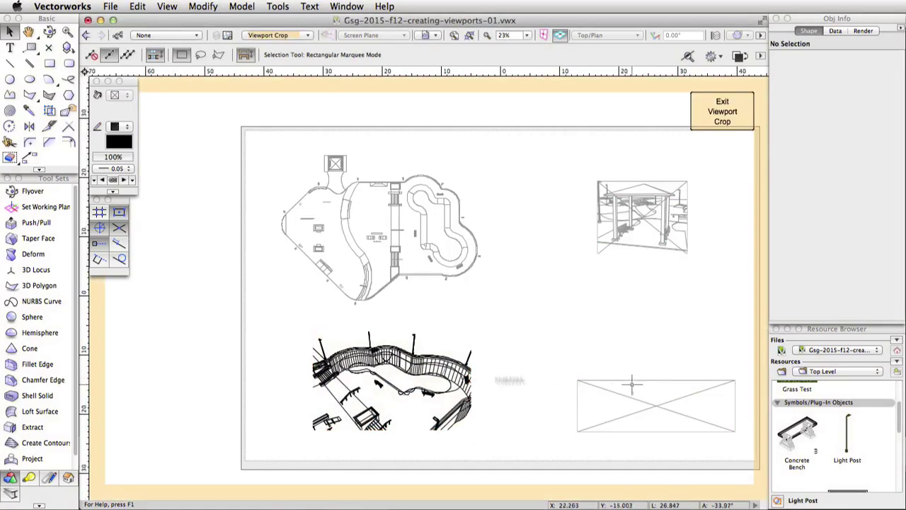
left_click(48, 62)
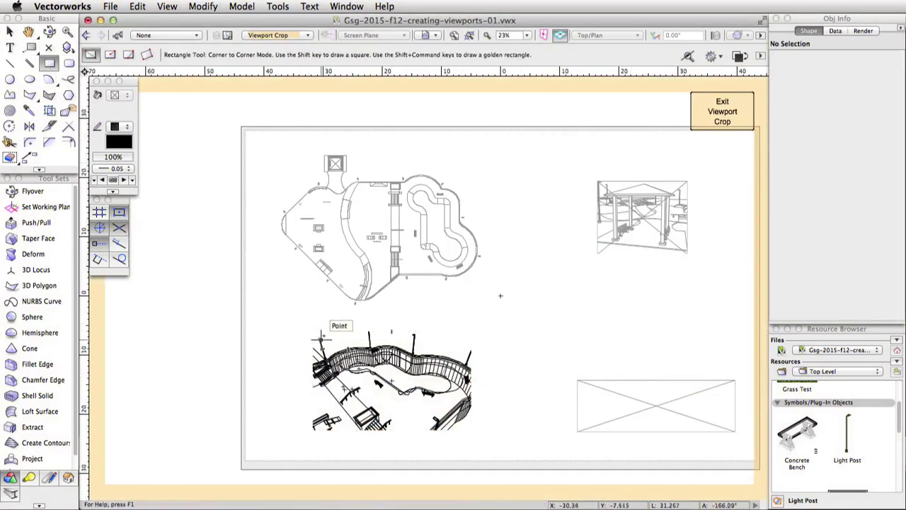
left_click(325, 330)
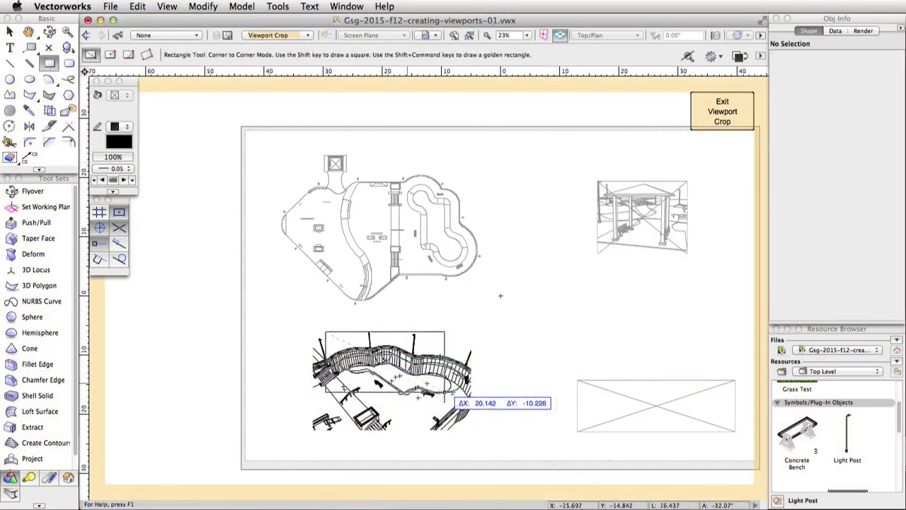
left_click(472, 401)
left_click(722, 111)
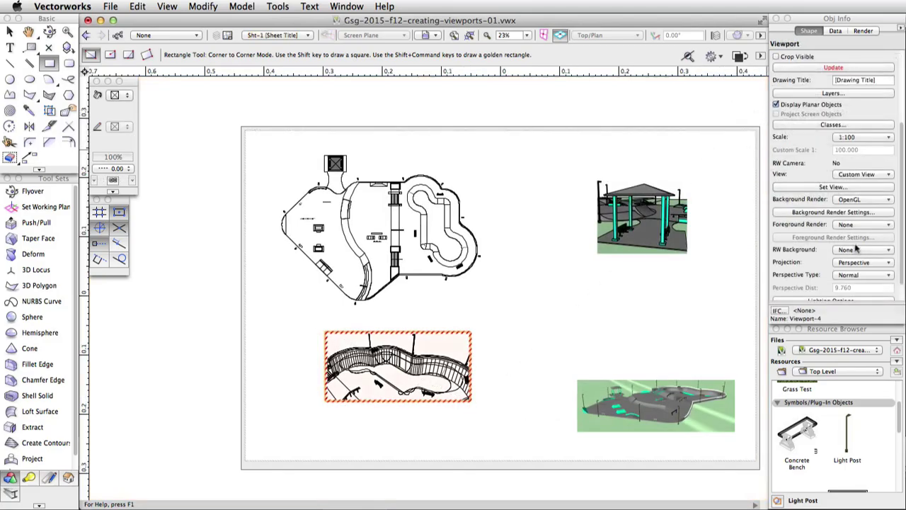
Give Viewport-4 a Hidden Line foreground render and update it to a shaded, coloured view
left_click(861, 226)
left_click(861, 257)
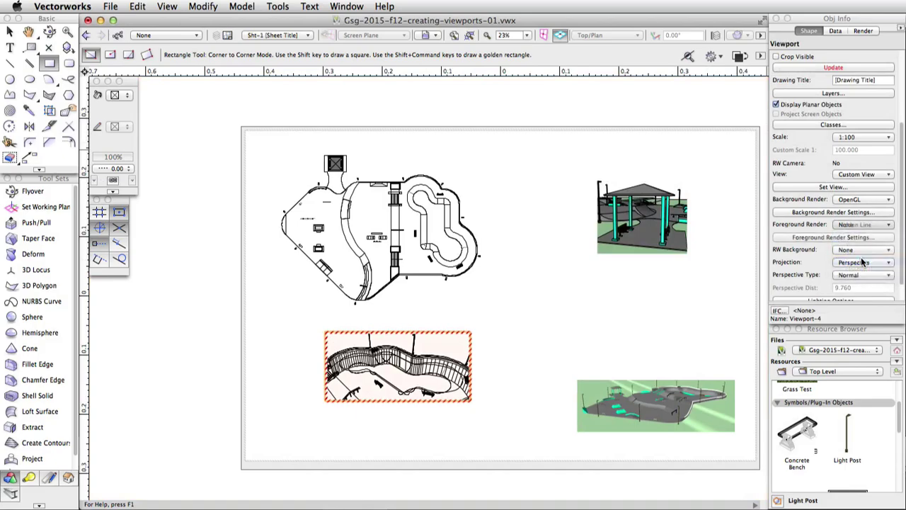
left_click(844, 67)
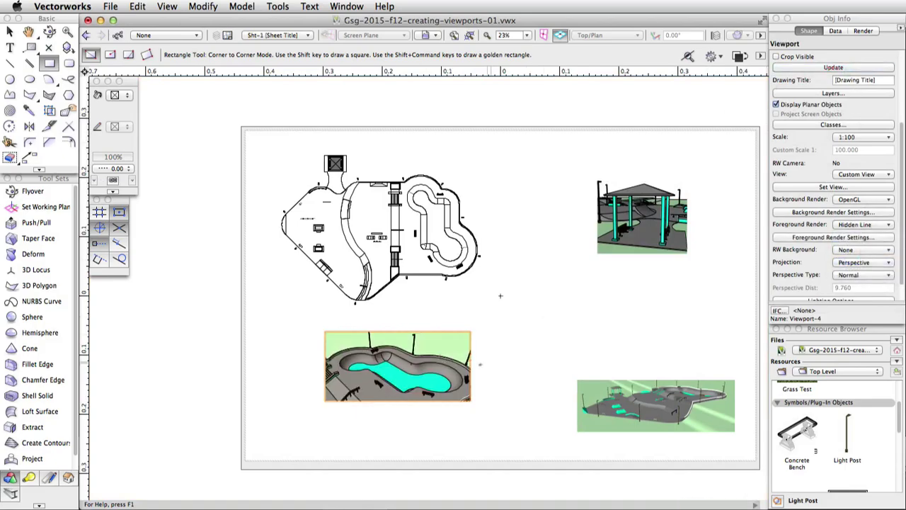
scroll(400, 376, "up", 2)
scroll(403, 379, "up", 2)
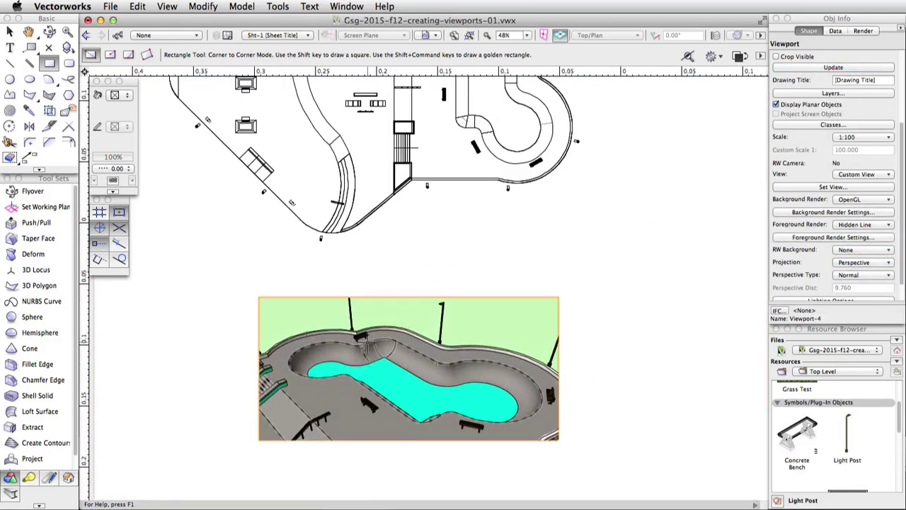
key("x")
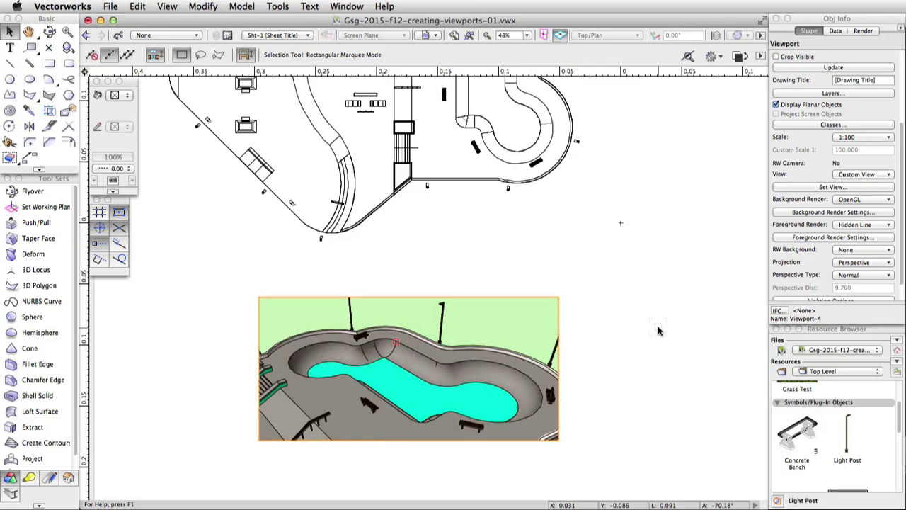
Change the bowl viewport's Hidden Line smoothing angle from 1.00° to 15
left_click(791, 239)
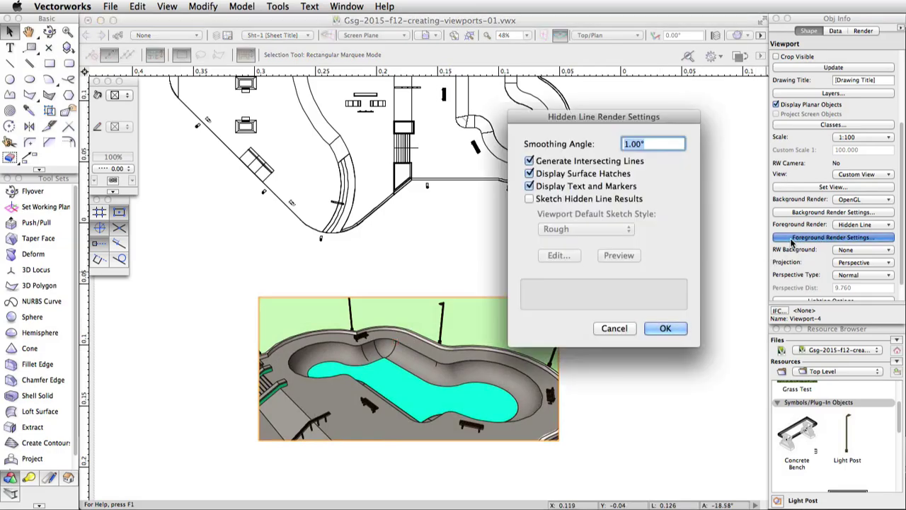
type("15")
left_click(672, 326)
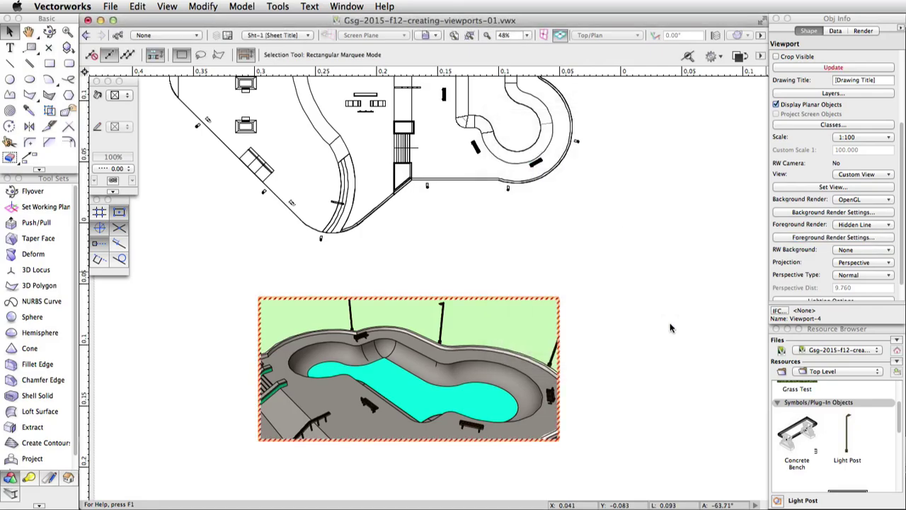
Re-render the bowl viewport, then give all three perspective viewports a custom 1:75 scale
left_click(799, 68)
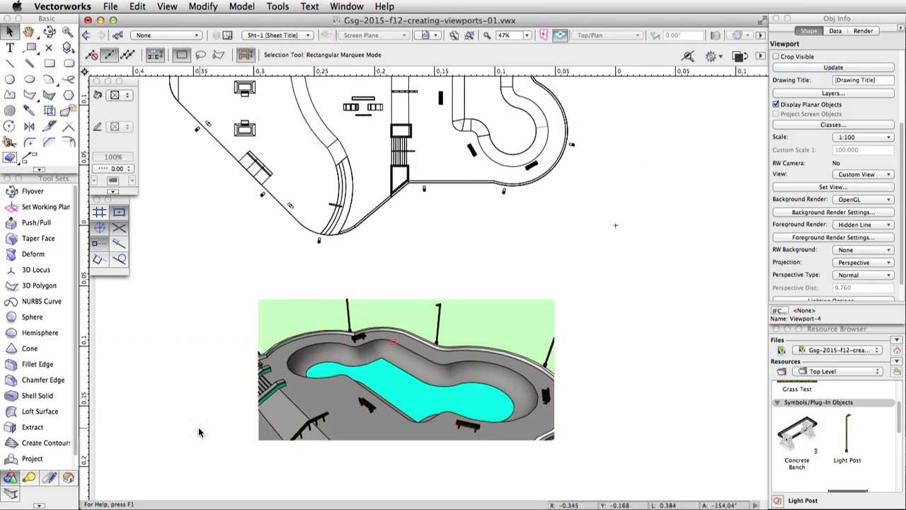
scroll(195, 432, "down", 3)
scroll(186, 435, "down", 1)
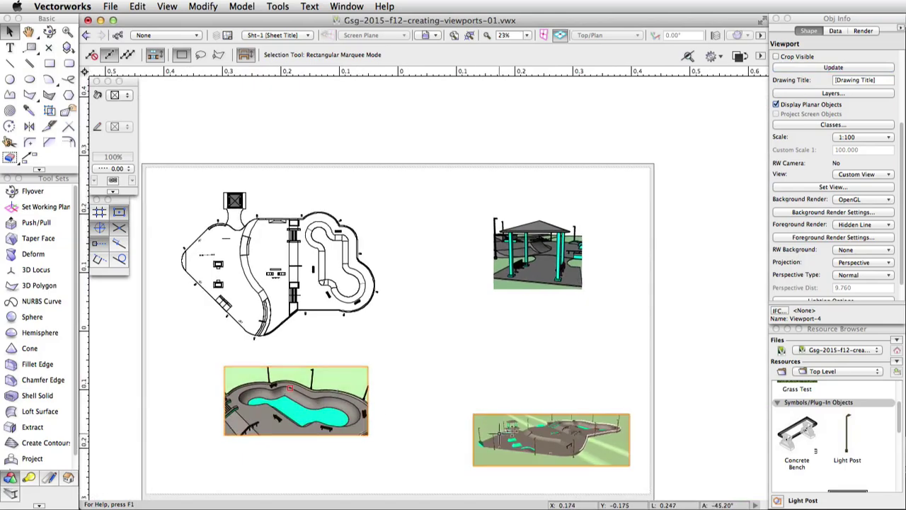
left_click(515, 434, "shift")
left_click(527, 269, "shift")
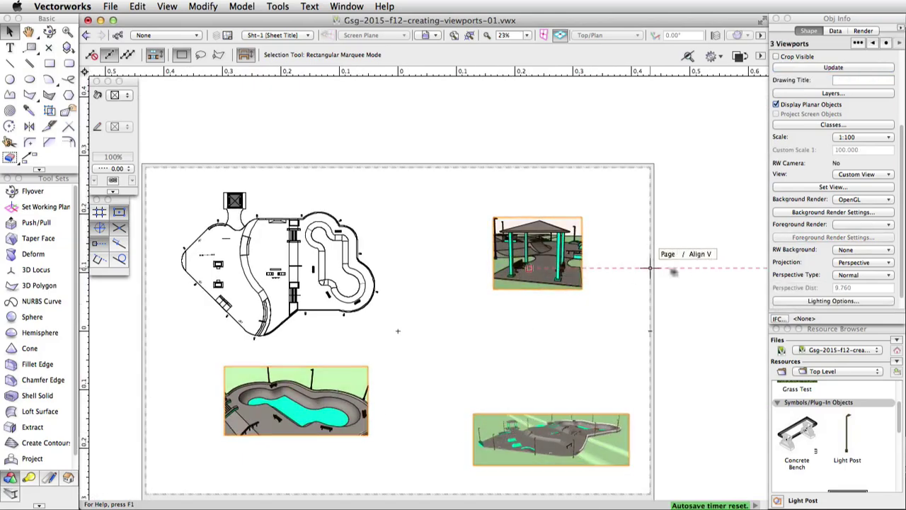
left_click(851, 139)
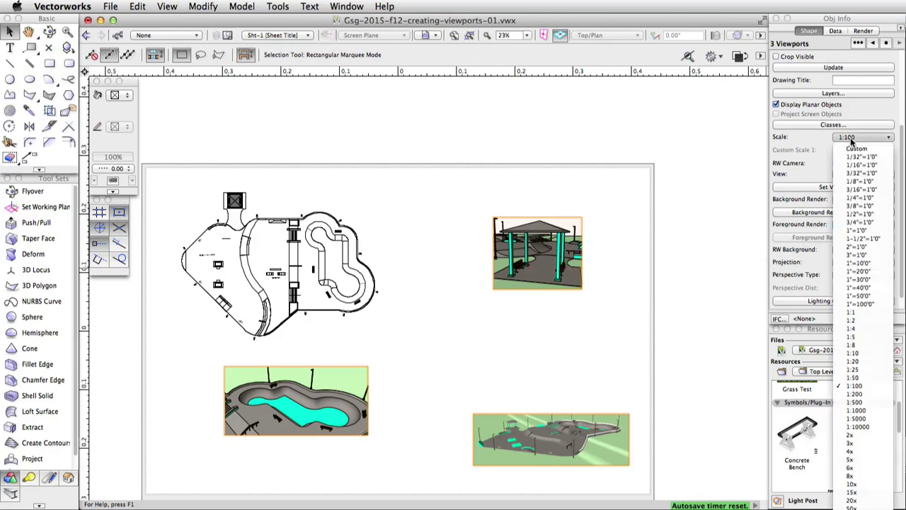
left_click(850, 145)
left_click(863, 150)
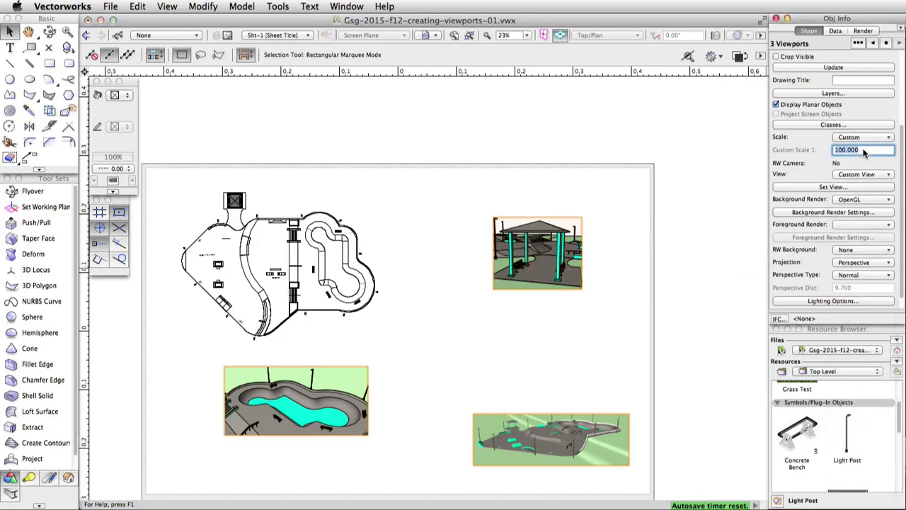
type("75")
key("Return")
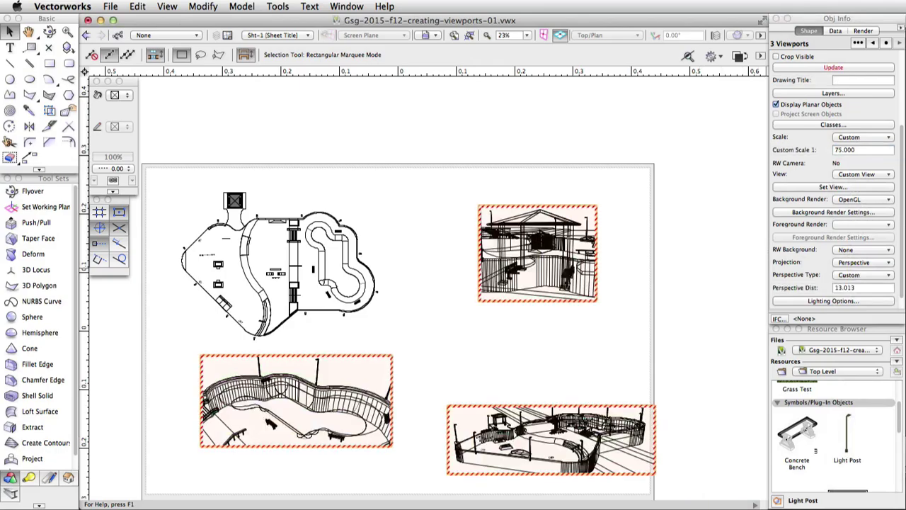
Move the park overview viewport up and left, then re-render all three perspective viewports
left_click(677, 339)
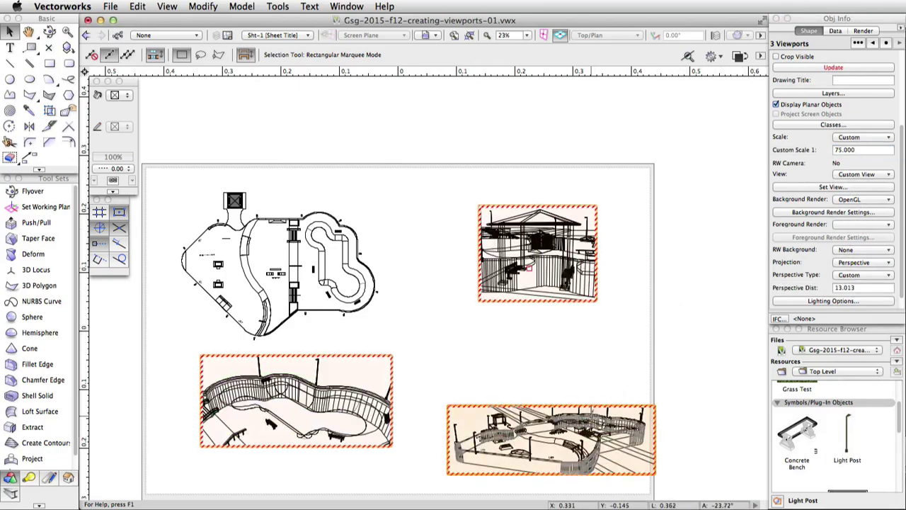
left_click_drag(580, 405, 562, 385)
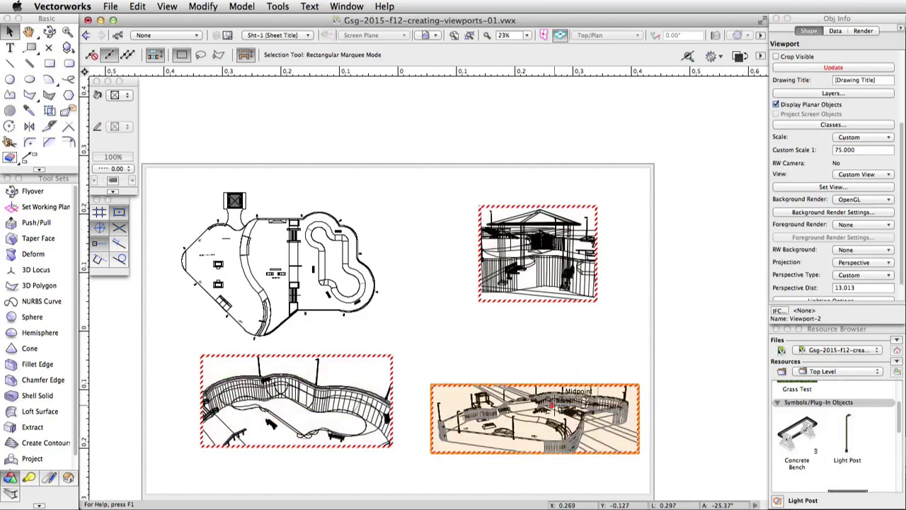
left_click(361, 398, "shift")
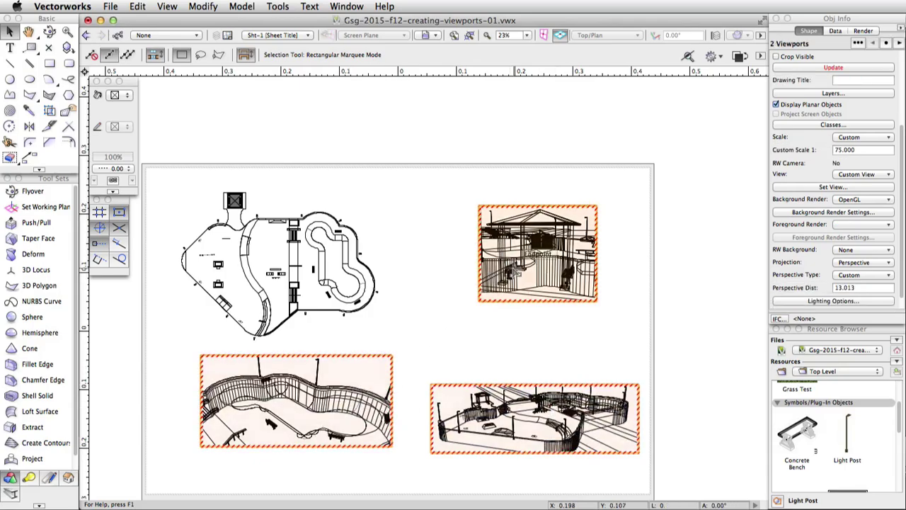
left_click(521, 266, "shift")
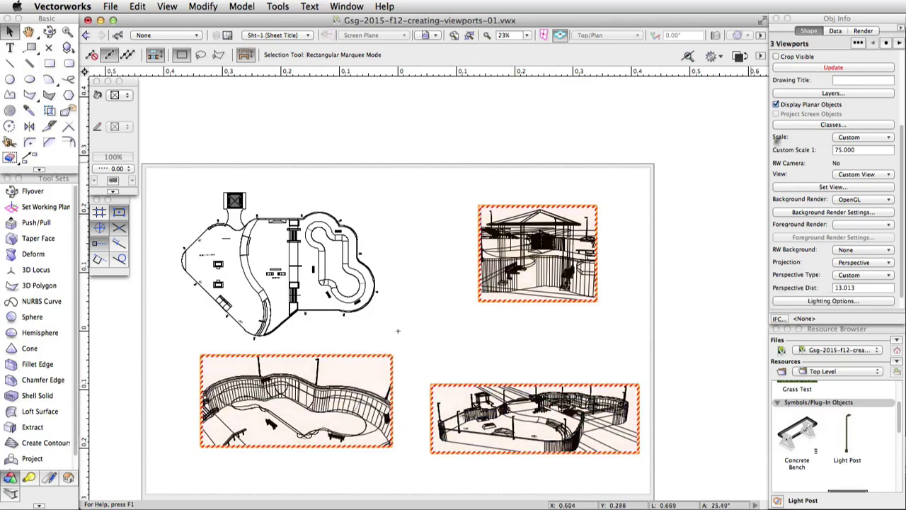
left_click(809, 68)
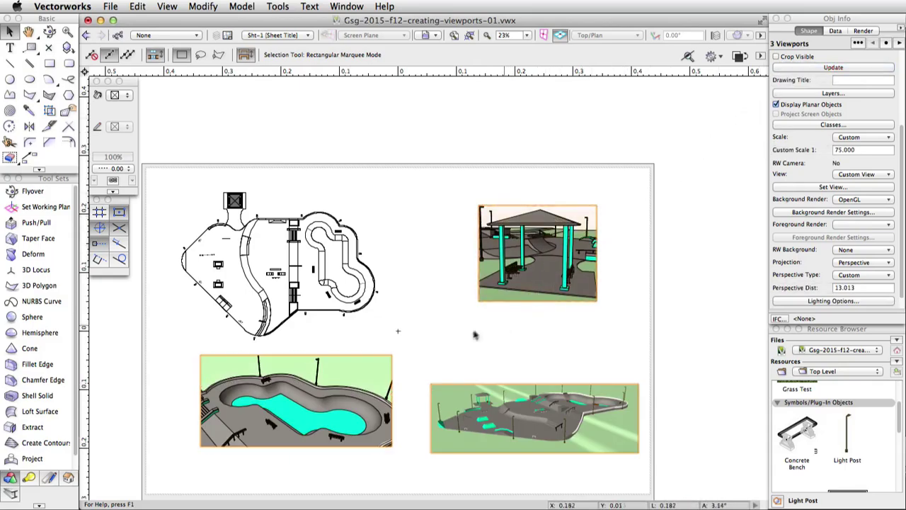
scroll(496, 290, "left", 5)
scroll(496, 290, "down", 3)
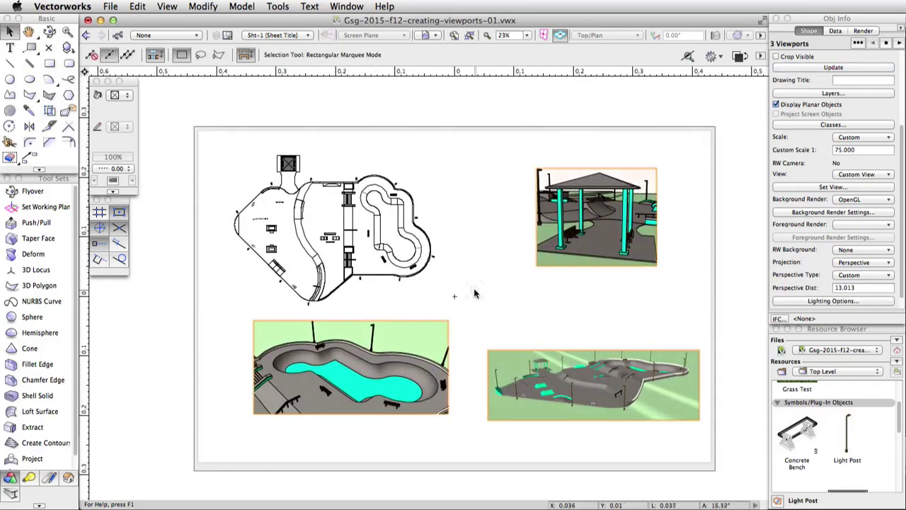